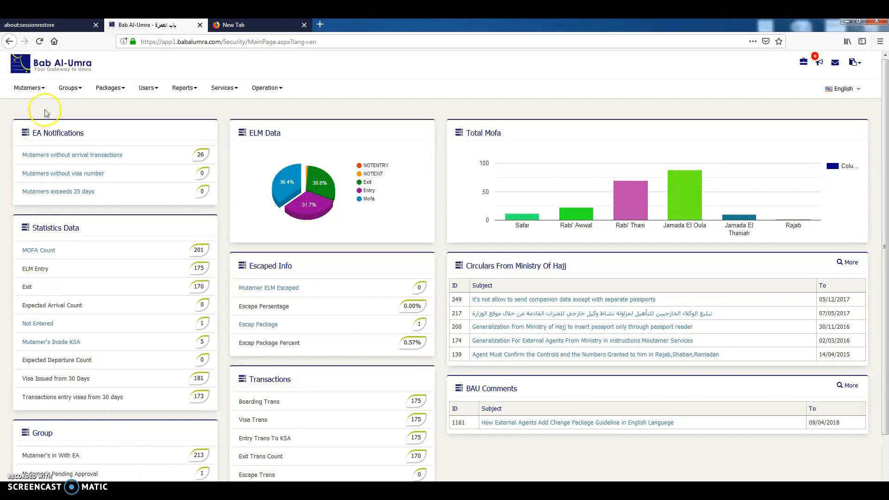
# Open the form for adding tafweej data and set the tafweej type to Departure.
pyautogui.click(28, 86)
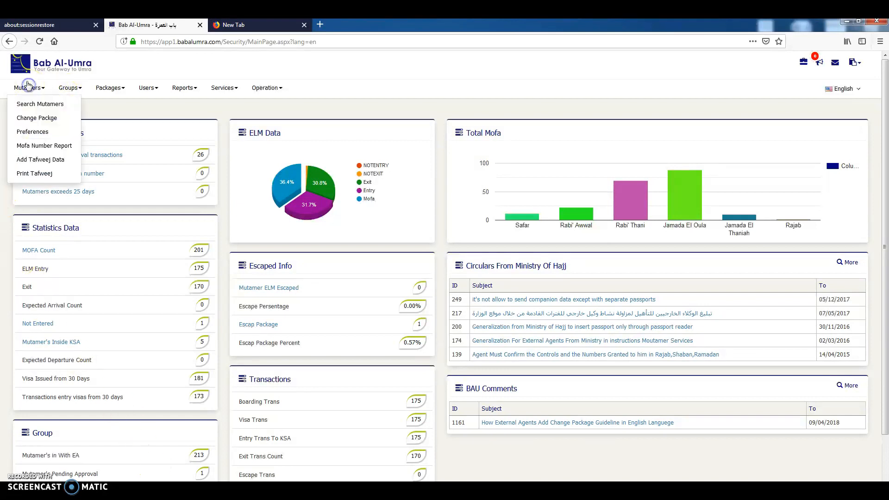
pyautogui.click(35, 161)
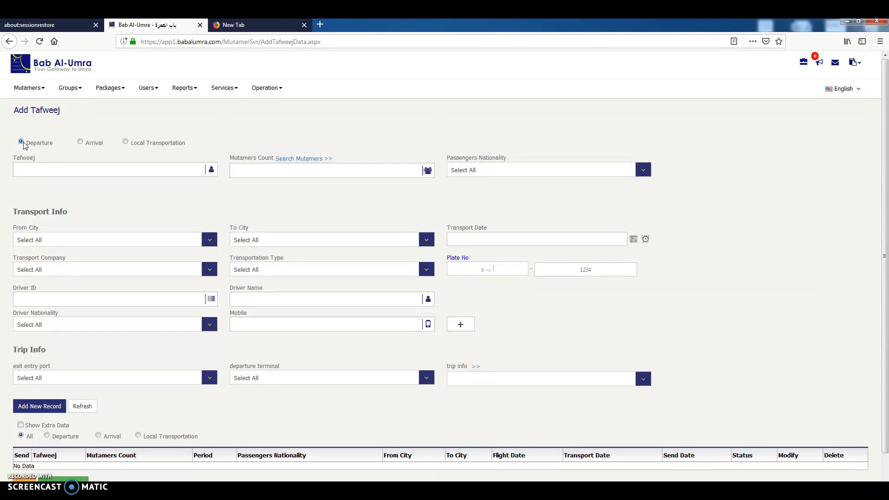
pyautogui.click(80, 143)
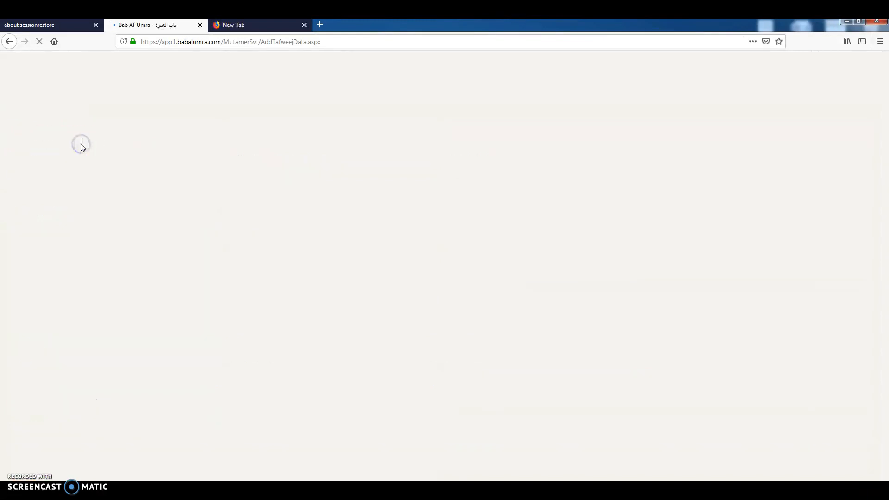
pyautogui.click(126, 143)
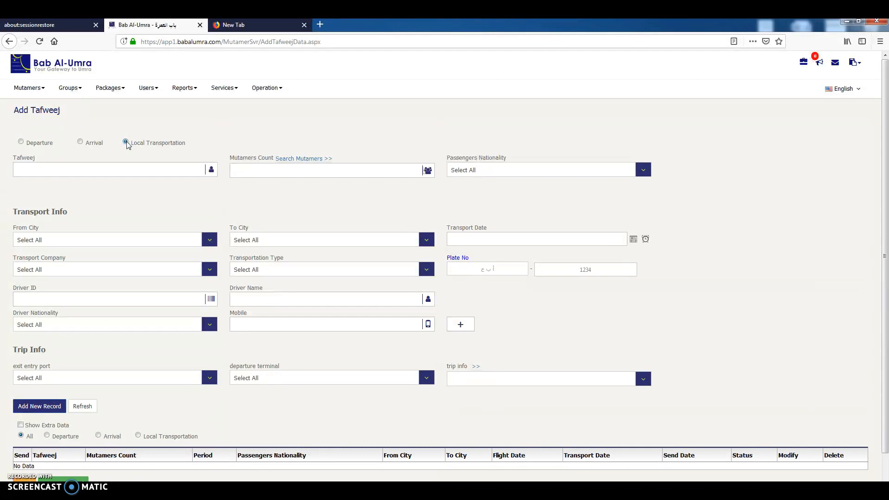
pyautogui.click(127, 144)
pyautogui.click(80, 143)
pyautogui.click(27, 144)
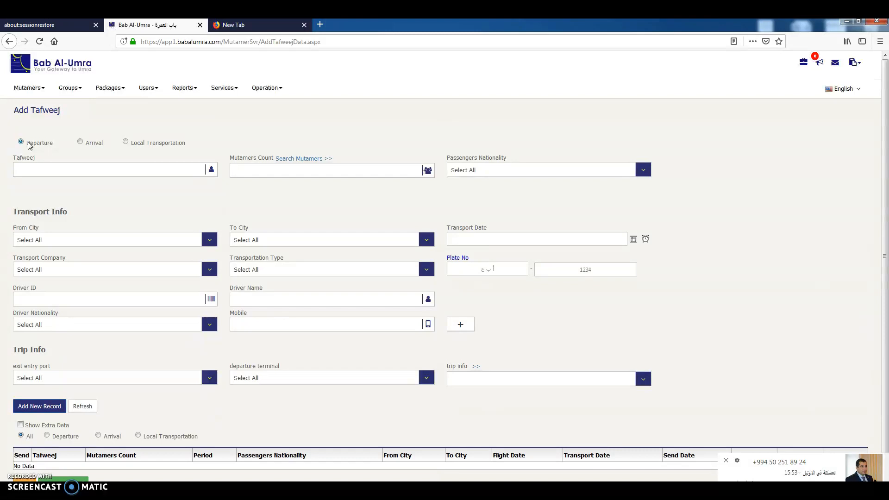
# Enter "try1" as the tafweej name.
pyautogui.click(30, 166)
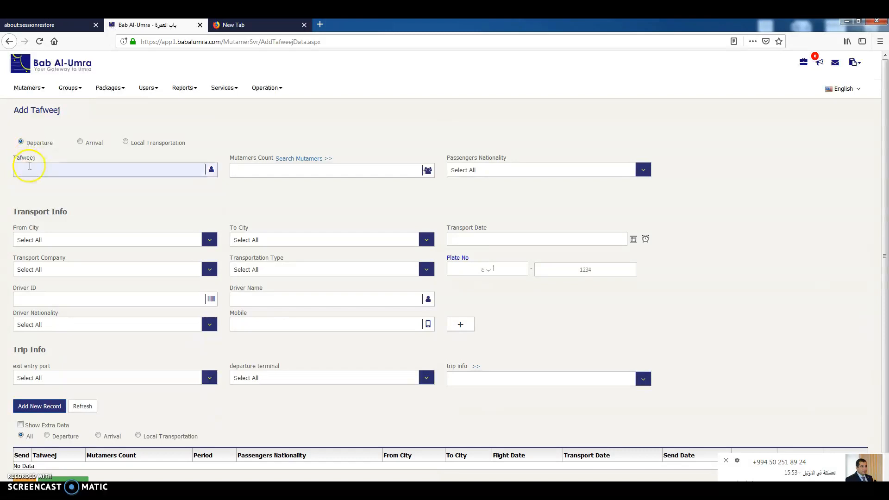
pyautogui.click(20, 142)
pyautogui.click(24, 167)
pyautogui.click(21, 143)
pyautogui.click(23, 169)
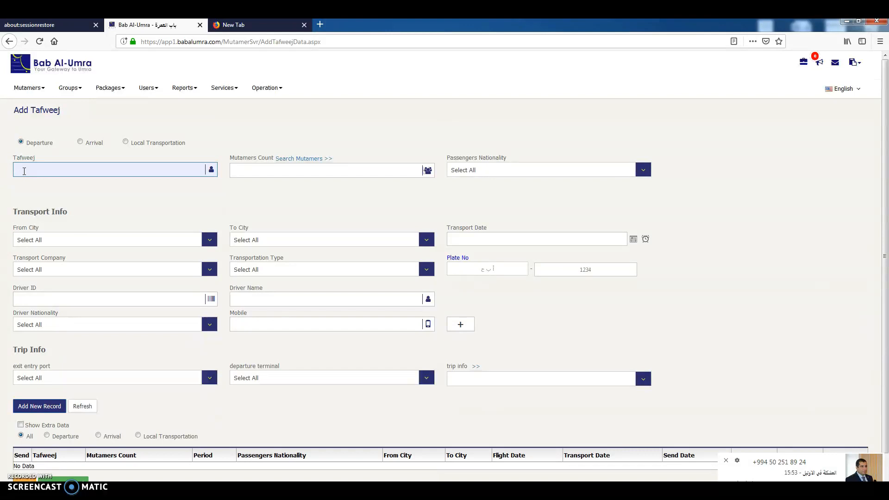
pyautogui.click(24, 170)
pyautogui.write('try1')
pyautogui.click(60, 192)
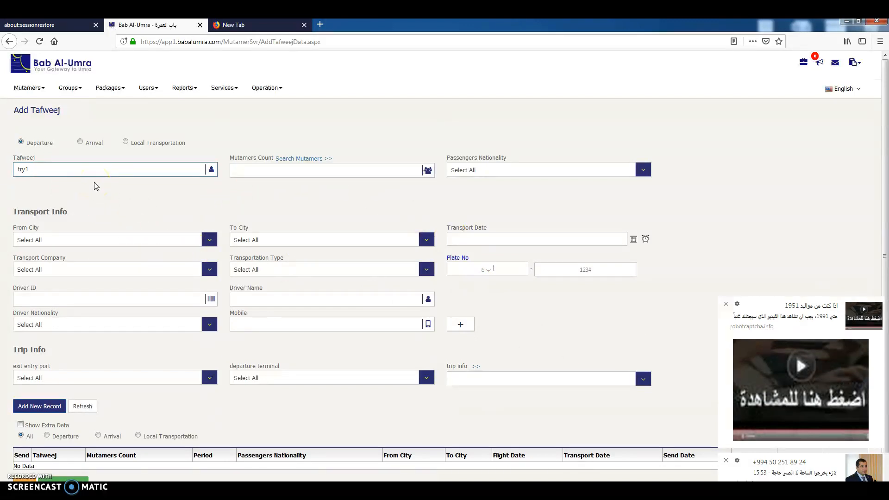
# Set the mutamers count to 50.
pyautogui.click(235, 173)
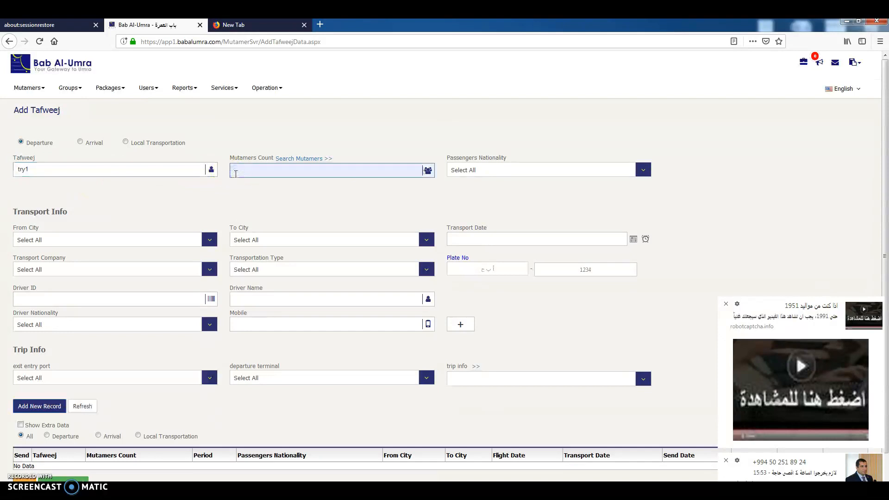
pyautogui.click(235, 192)
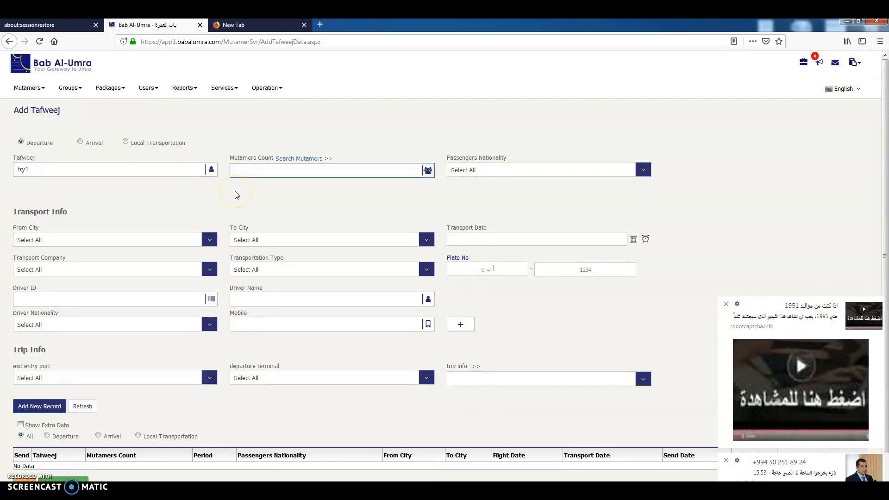
pyautogui.write('50')
pyautogui.click(288, 173)
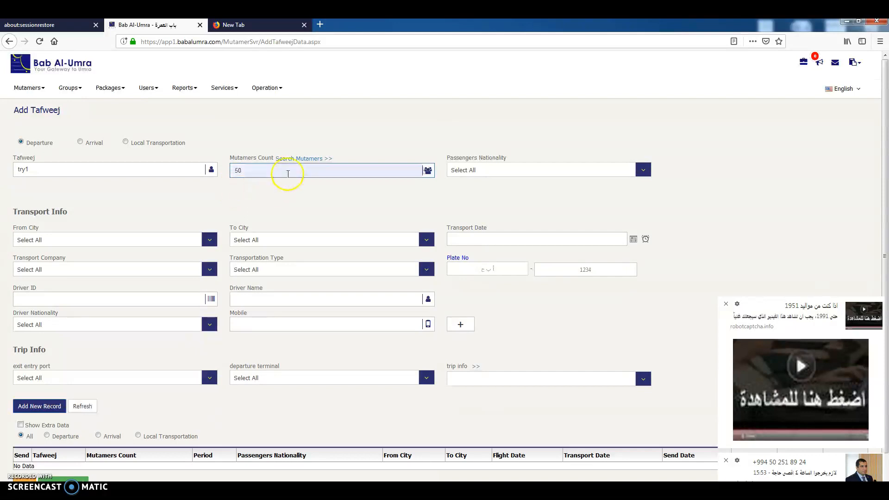
# Open the mutamer search and look up mutamers with group code 25648.
pyautogui.click(289, 159)
pyautogui.click(247, 173)
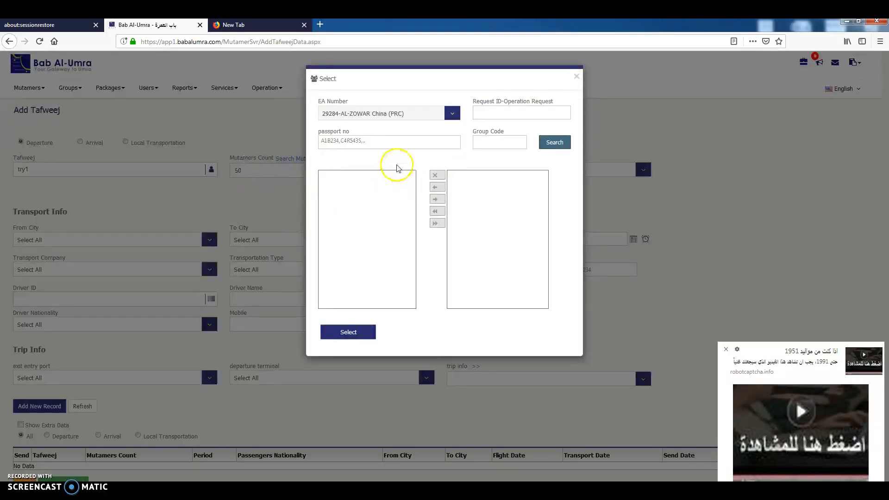
pyautogui.click(485, 142)
pyautogui.write('25628')
pyautogui.click(560, 141)
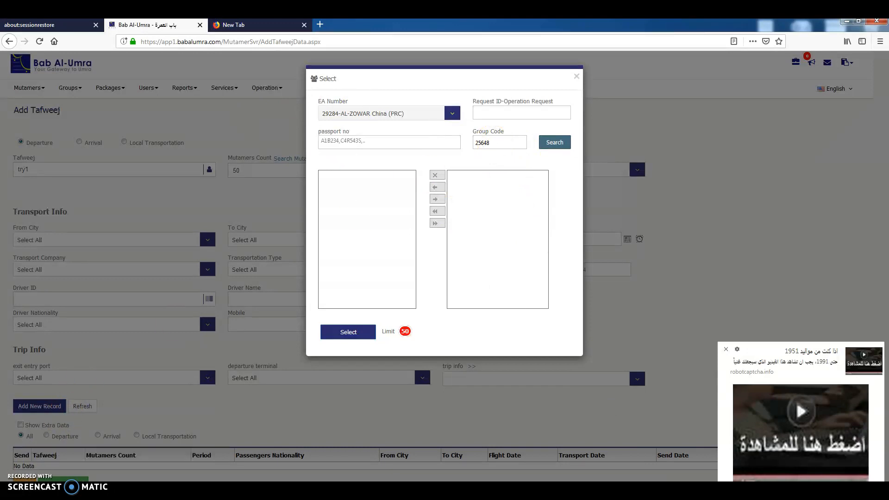
# Try searching for mutamers with group code 305210.
pyautogui.doubleClick(484, 143)
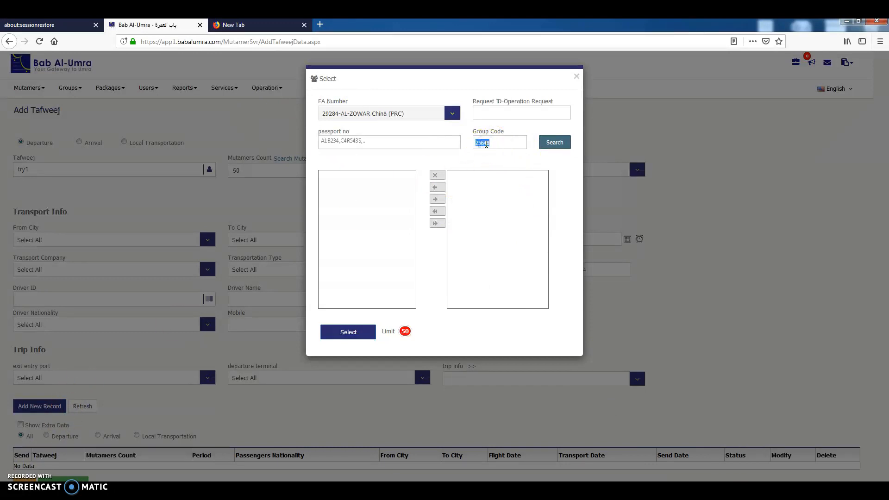
pyautogui.write('305210')
pyautogui.click(484, 143)
pyautogui.doubleClick(482, 142)
pyautogui.click(561, 144)
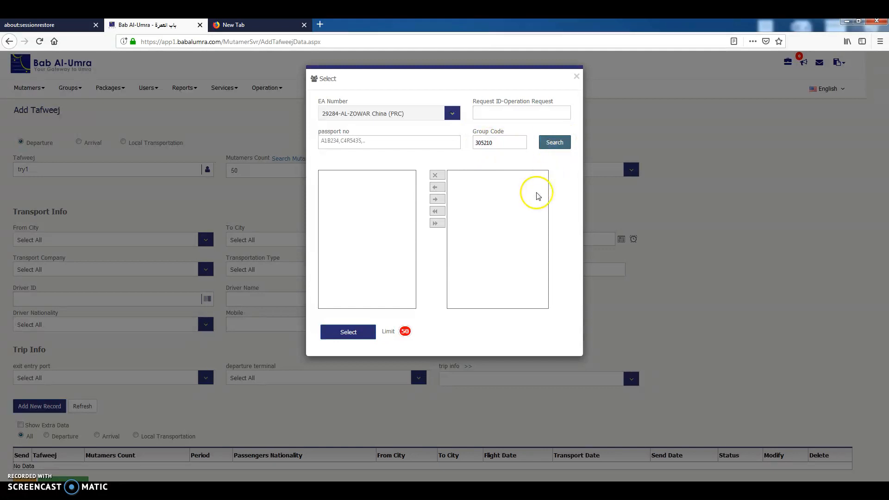
# Try searching for mutamers with group code 305202.
pyautogui.doubleClick(495, 146)
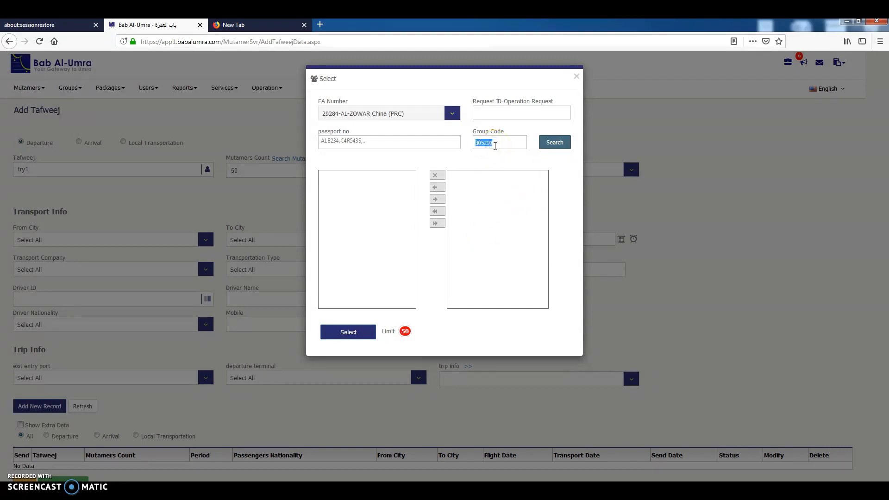
pyautogui.write('305202')
pyautogui.click(544, 147)
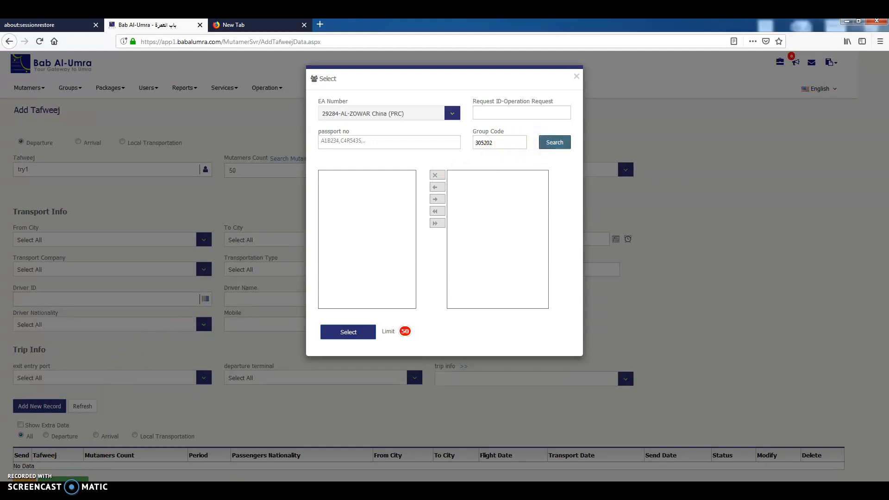
# Search for mutamers with group code 223347.
pyautogui.click(489, 145)
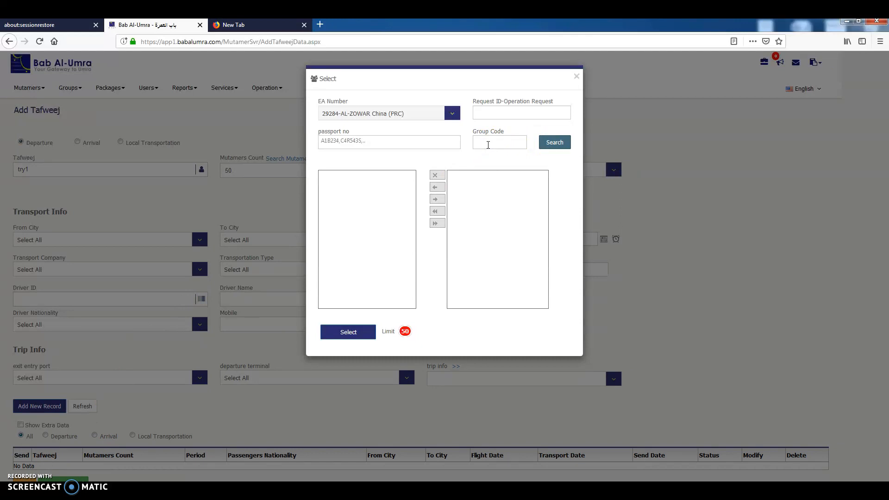
pyautogui.write('22')
pyautogui.write('333')
pyautogui.write('7')
pyautogui.click(548, 146)
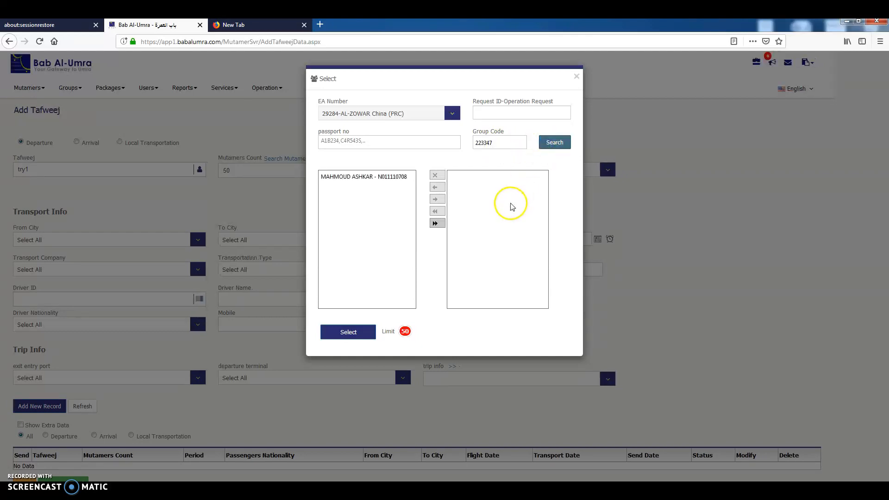
# Transfer the mutamer found in group 223347 to the chosen list and add them to the tafweej.
pyautogui.click(351, 177)
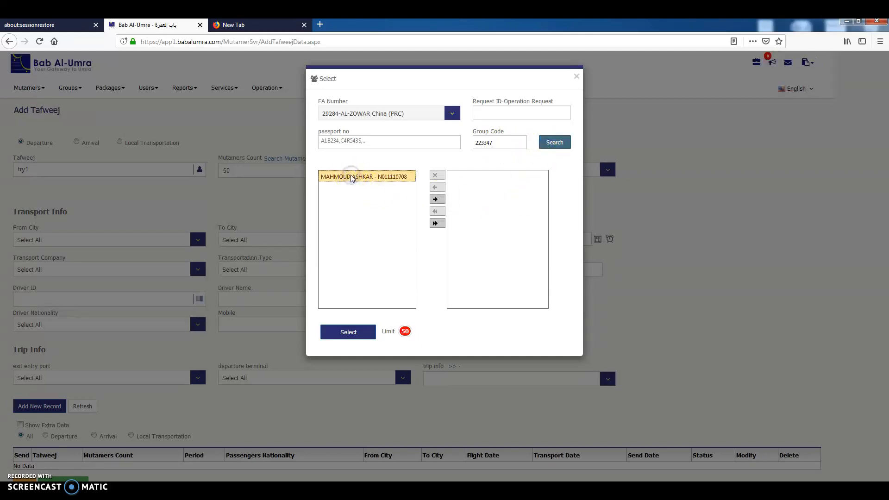
pyautogui.click(350, 180)
pyautogui.click(348, 222)
pyautogui.click(353, 178)
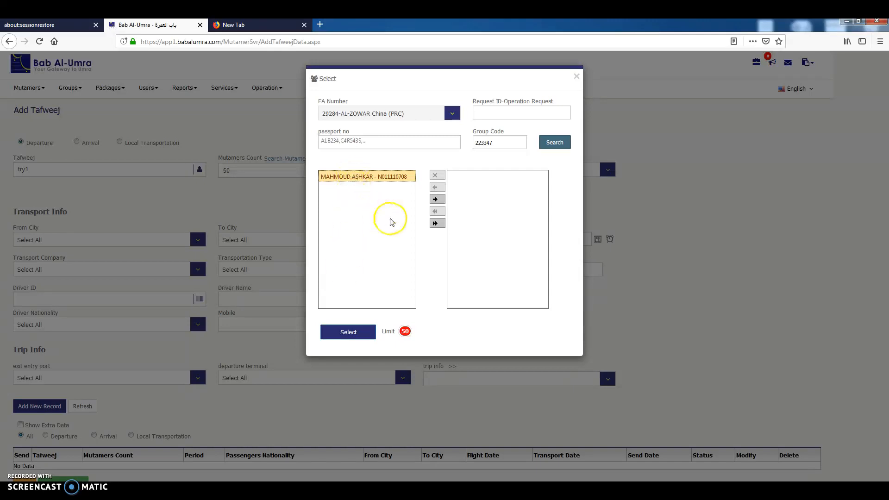
pyautogui.click(435, 224)
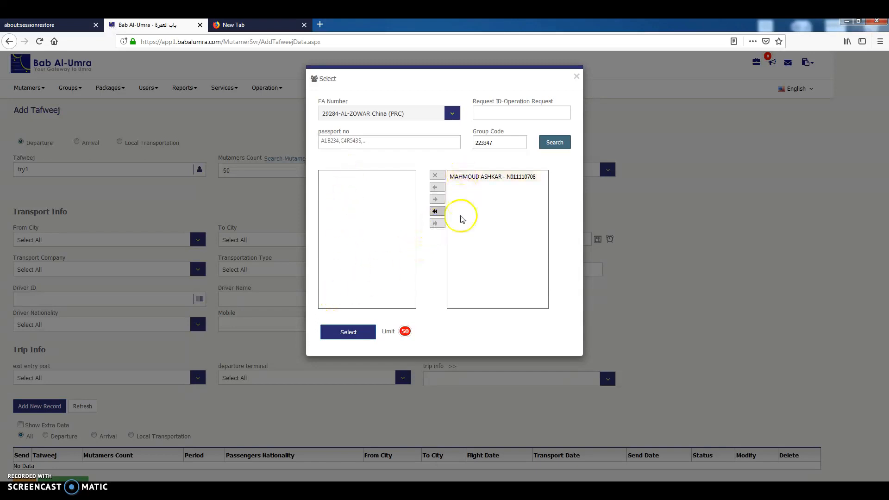
pyautogui.click(369, 337)
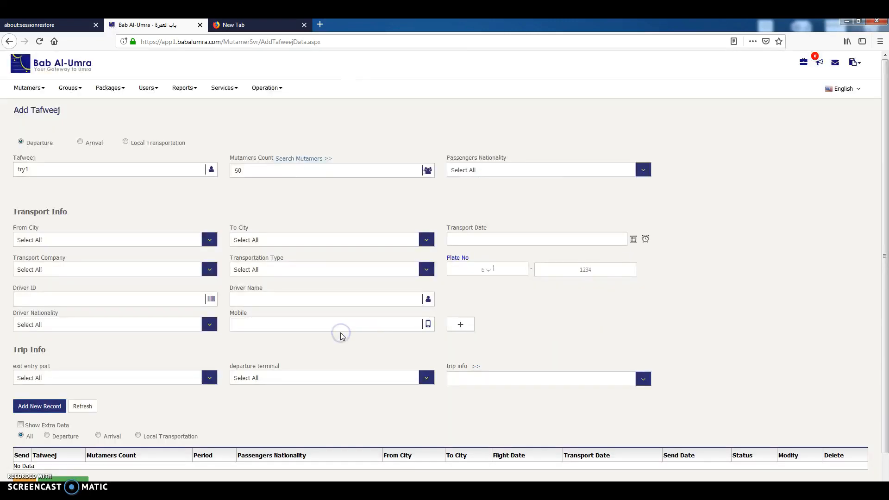
pyautogui.moveTo(22, 215); pyautogui.dragTo(381, 213)
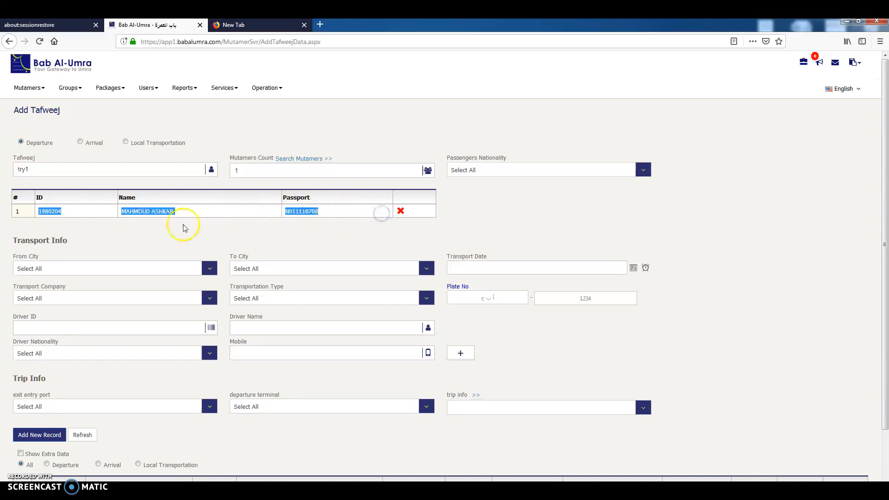
# Search for mutamers with group code 230002 and add all of them to the tafweej.
pyautogui.click(298, 158)
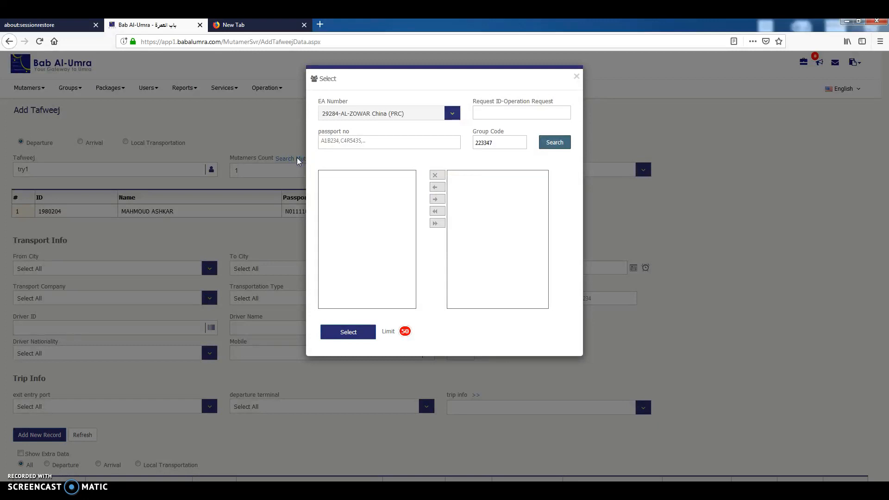
pyautogui.click(487, 140)
pyautogui.doubleClick(487, 140)
pyautogui.write('230002')
pyautogui.click(554, 143)
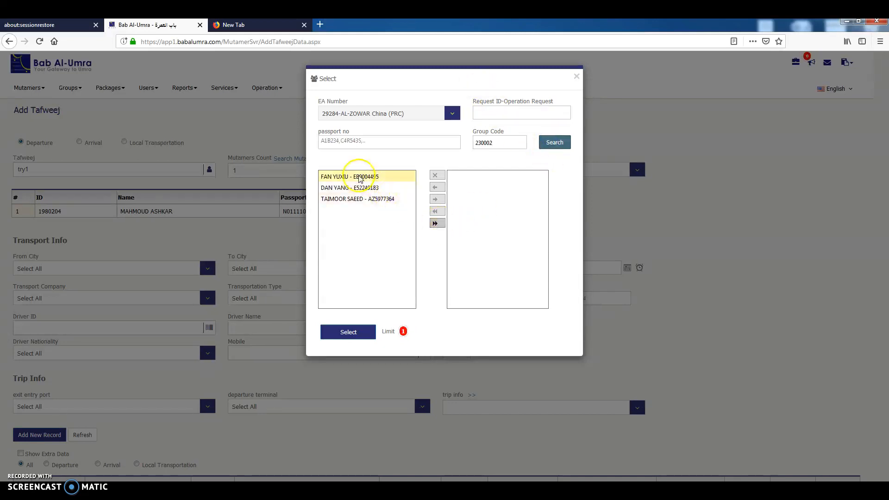
pyautogui.click(435, 223)
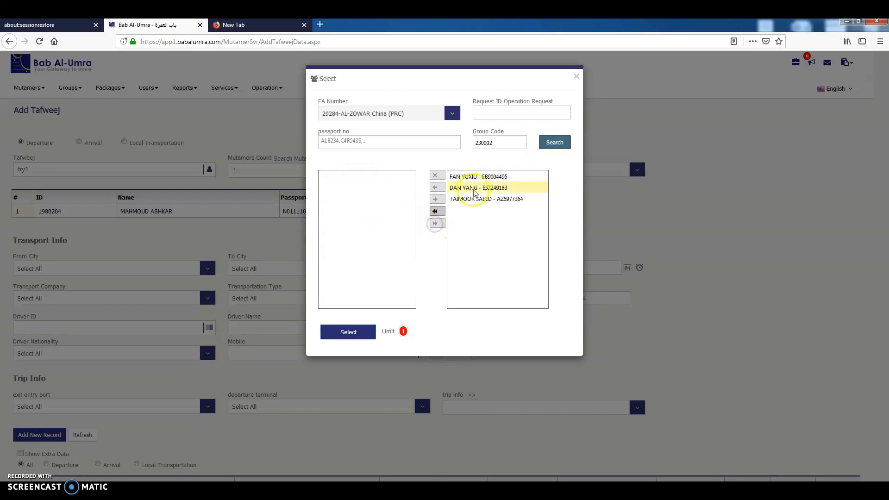
pyautogui.click(348, 332)
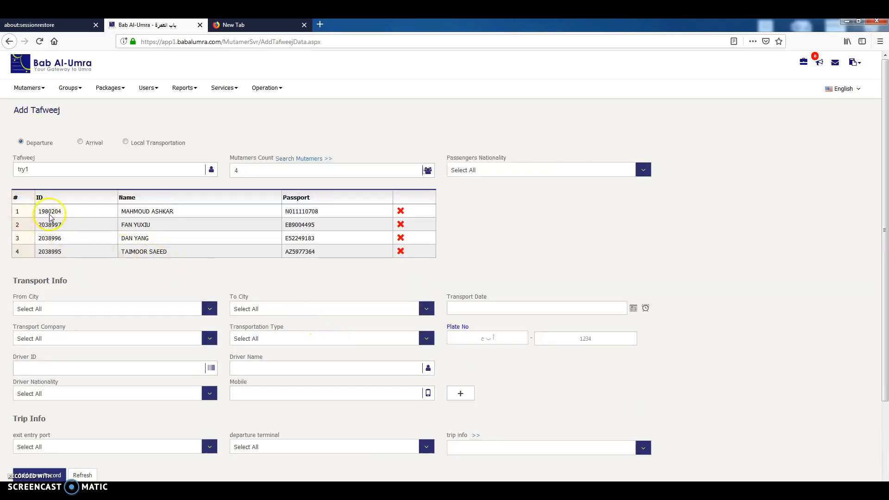
# Search for mutamers with group code 246847 and add the listed mutamer to the tafweej.
pyautogui.click(291, 160)
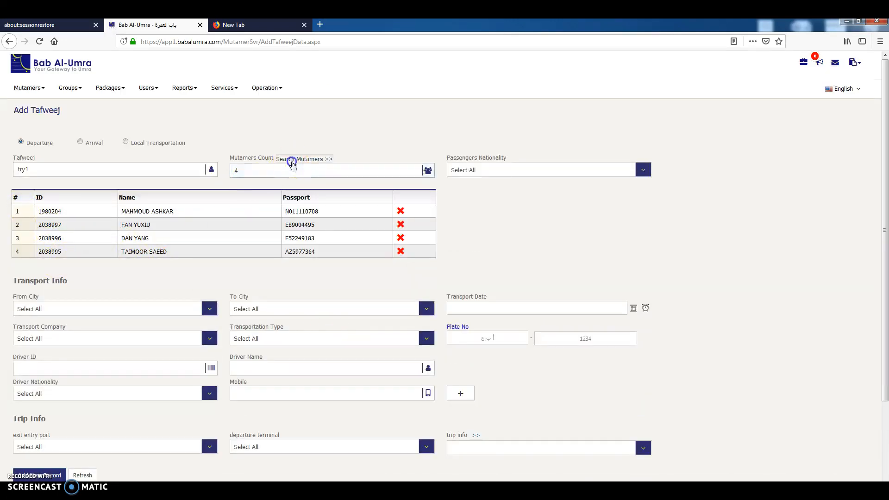
pyautogui.doubleClick(487, 144)
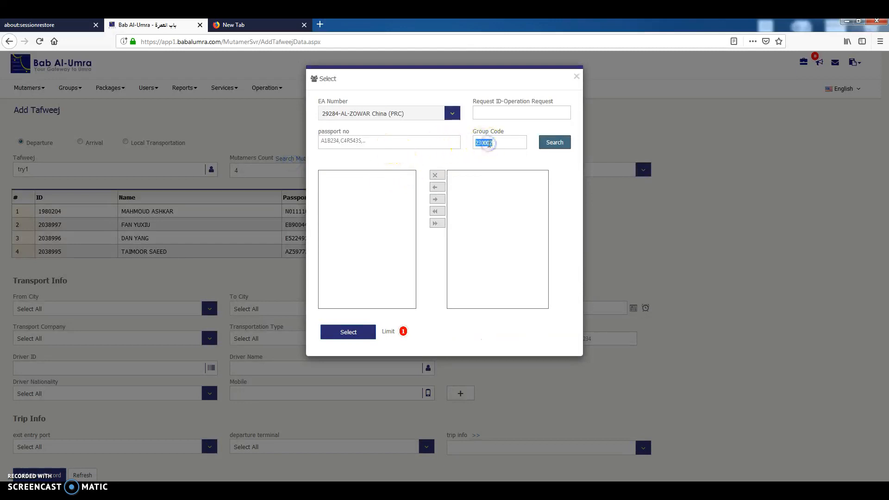
pyautogui.write('2')
pyautogui.write('46847')
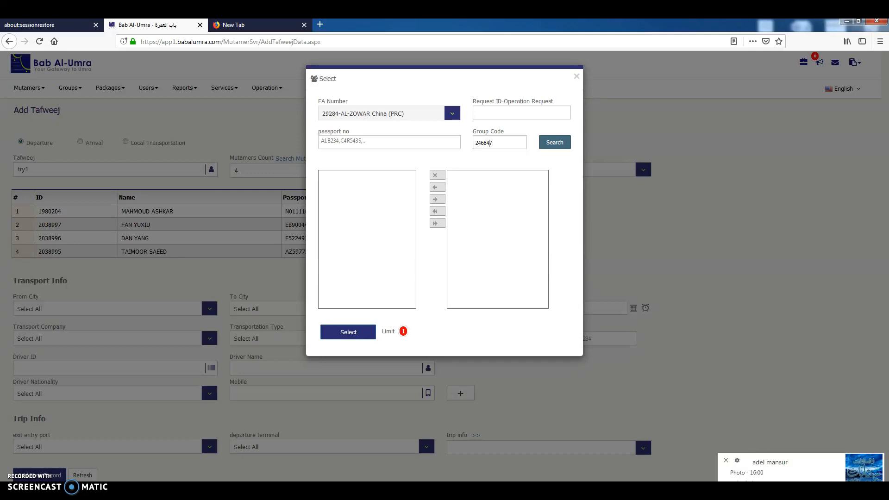
pyautogui.click(549, 143)
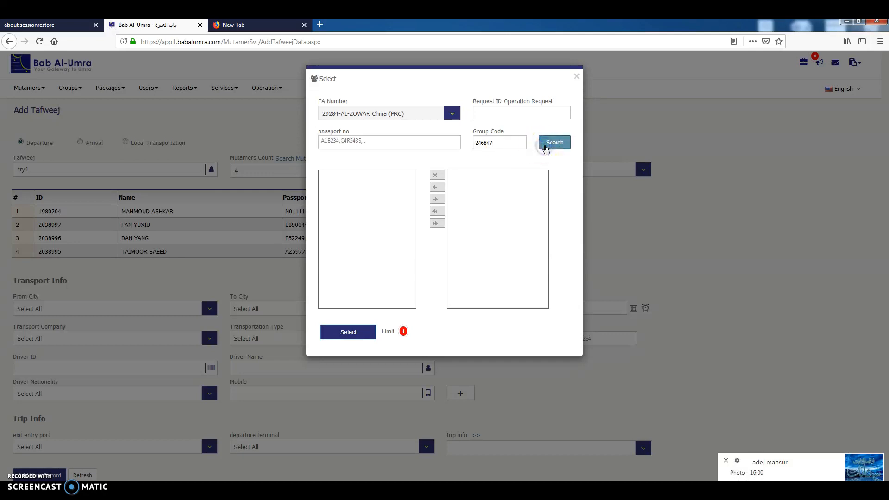
pyautogui.click(370, 176)
pyautogui.click(436, 223)
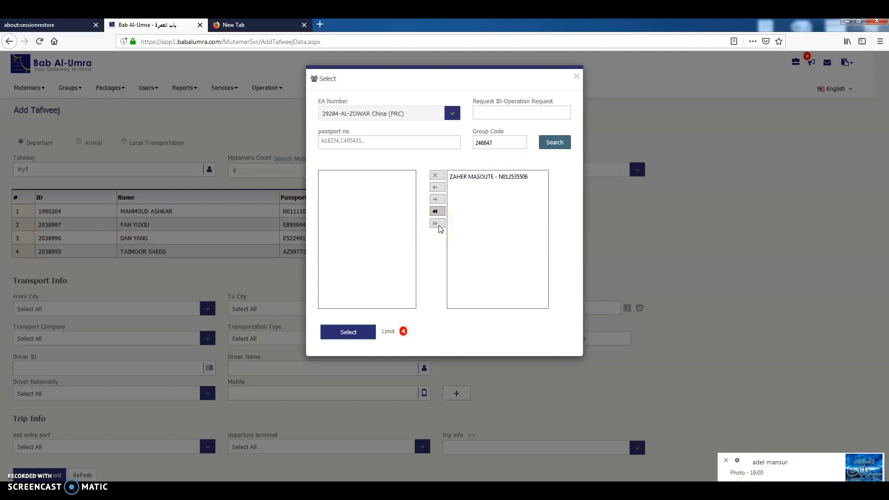
pyautogui.click(348, 335)
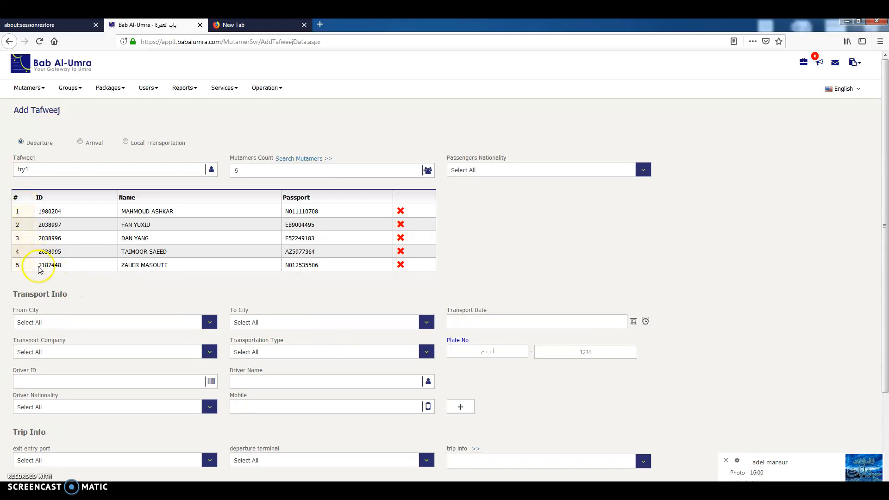
pyautogui.click(299, 160)
pyautogui.click(256, 170)
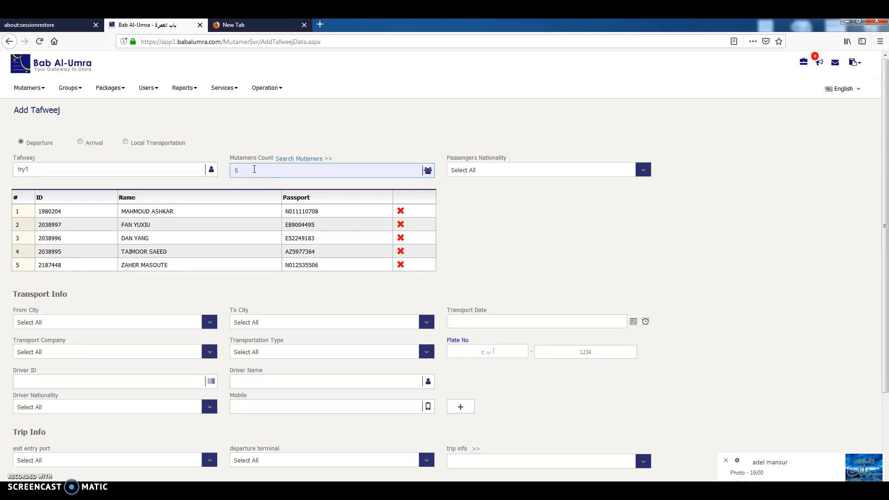
pyautogui.click(255, 170)
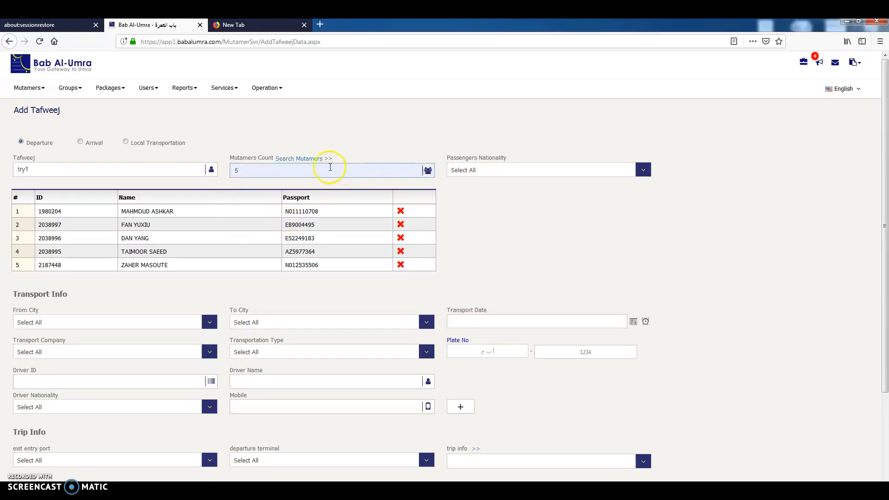
# Set the passengers' nationality to China (PRC).
pyautogui.click(481, 170)
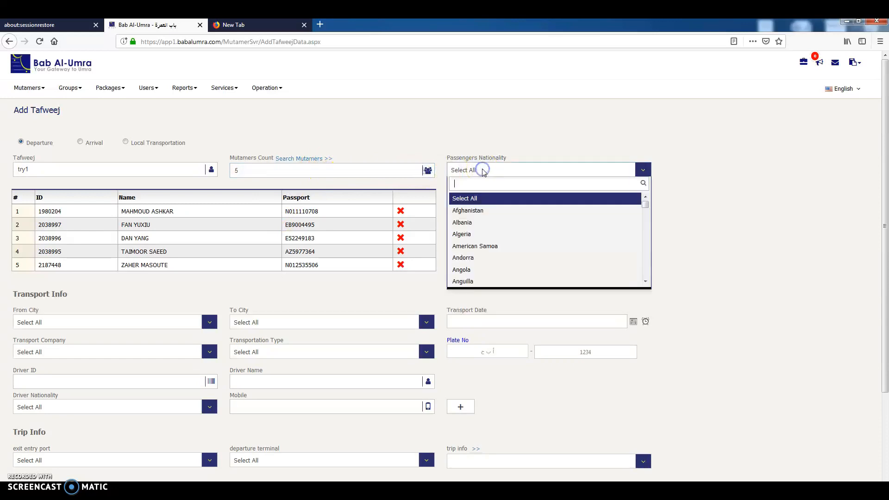
pyautogui.scroll(-5, 503, 236)
pyautogui.scroll(5, 503, 236)
pyautogui.write('china')
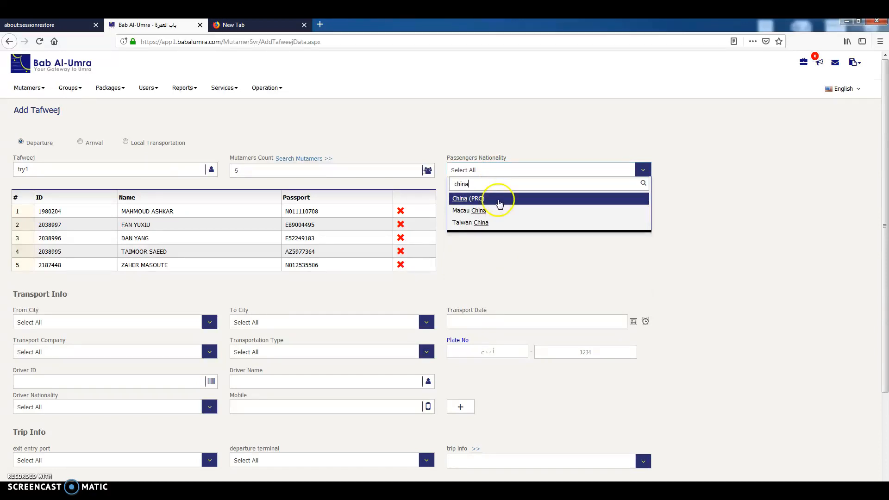
pyautogui.click(495, 199)
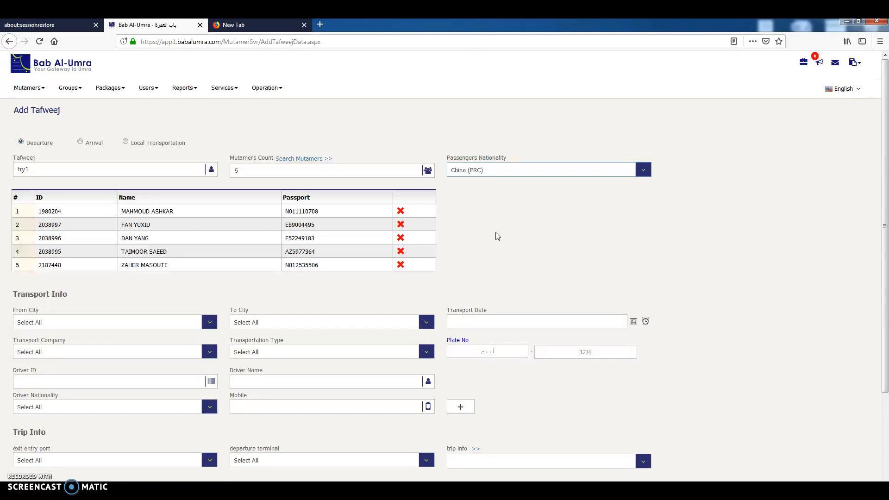
pyautogui.click(481, 215)
# Set the transport route from Makkah to Madina.
pyautogui.click(155, 303)
pyautogui.scroll(-2, 135, 308)
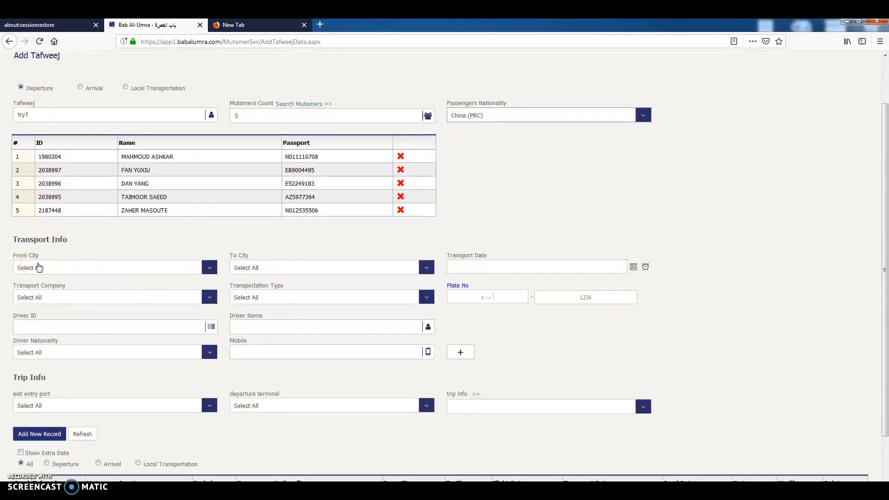
pyautogui.tripleClick(24, 238)
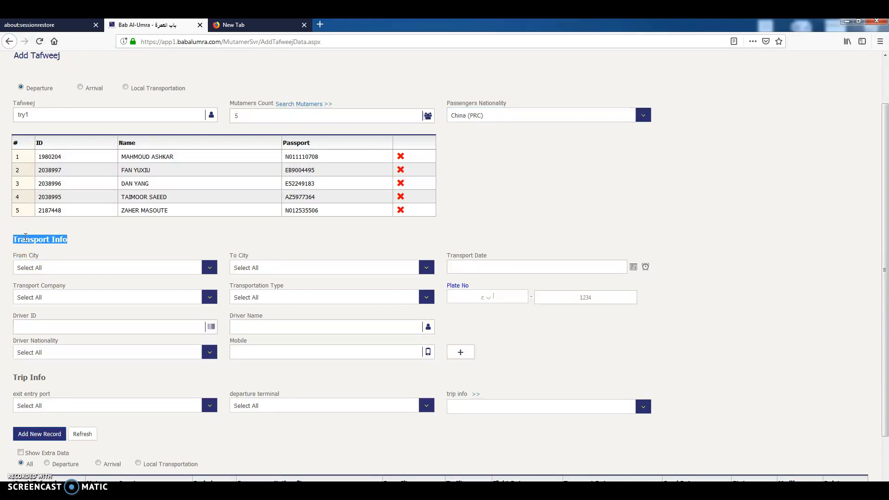
pyautogui.click(53, 269)
pyautogui.click(54, 270)
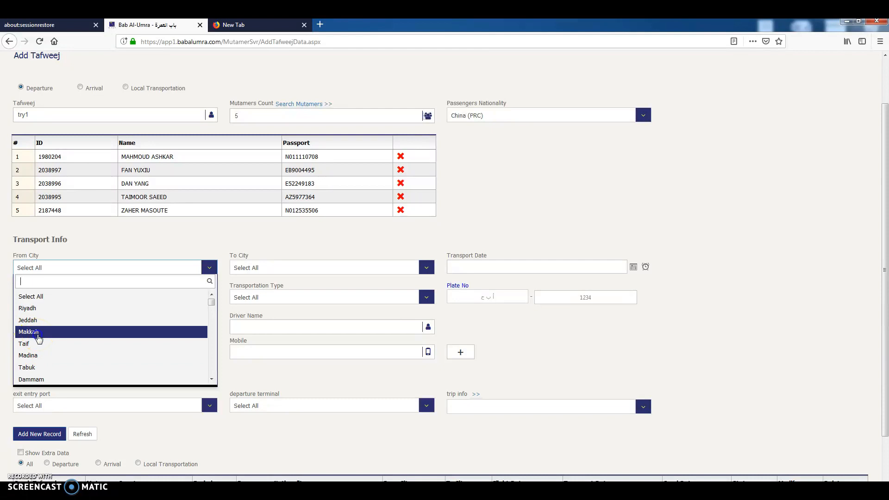
pyautogui.click(38, 335)
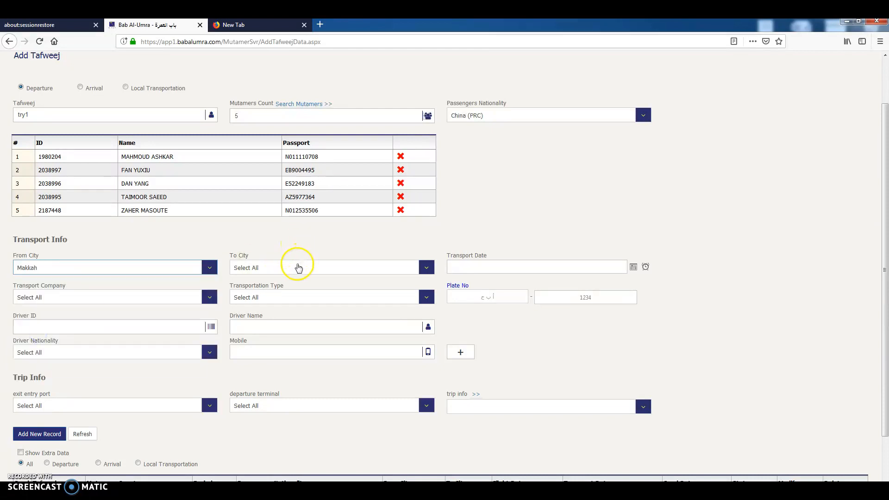
pyautogui.click(297, 268)
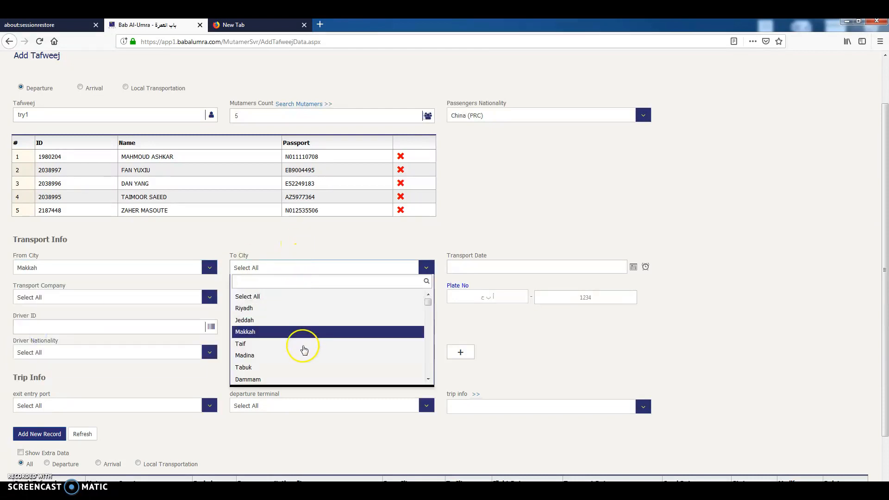
pyautogui.click(301, 363)
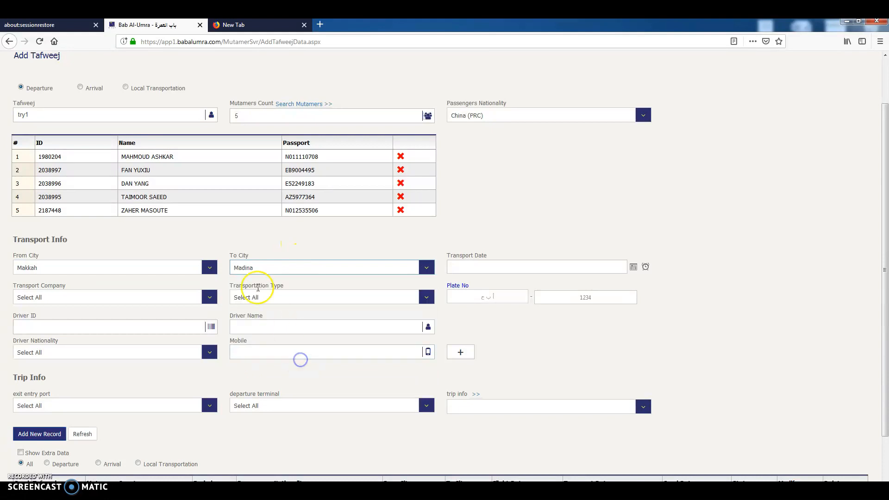
# Set the transport date to 29/03/2019 at 7:00 AM.
pyautogui.click(455, 268)
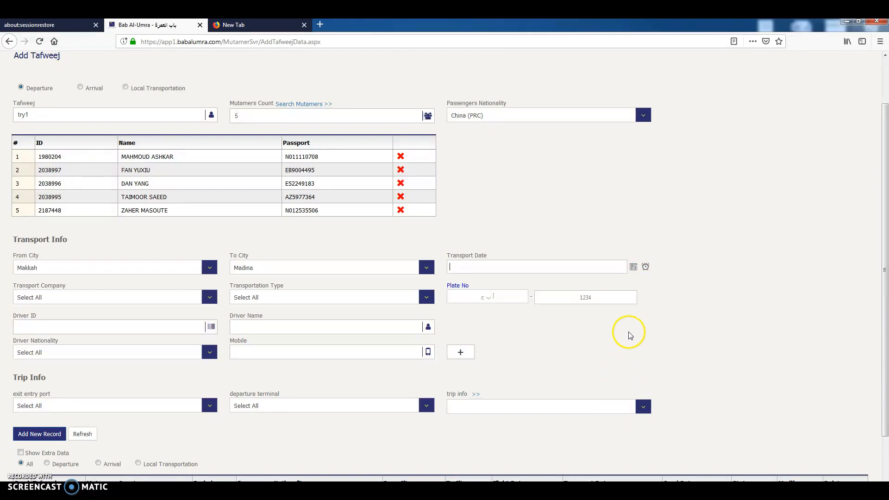
pyautogui.click(634, 268)
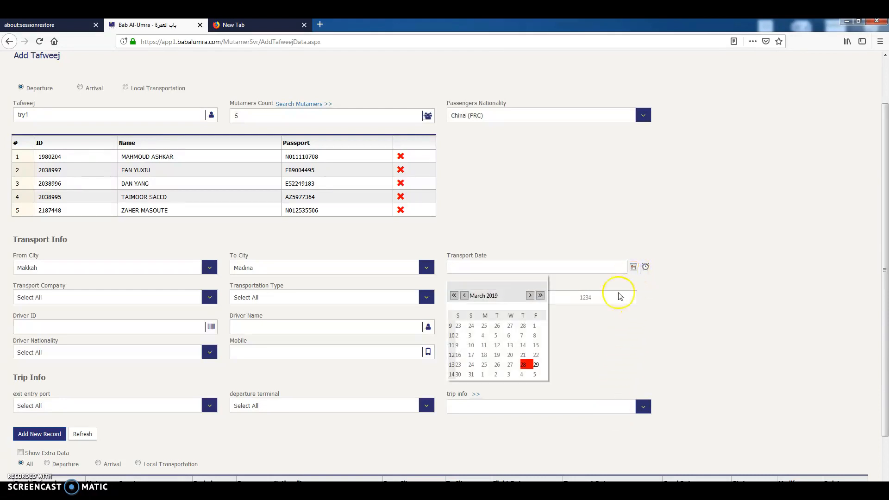
pyautogui.click(536, 366)
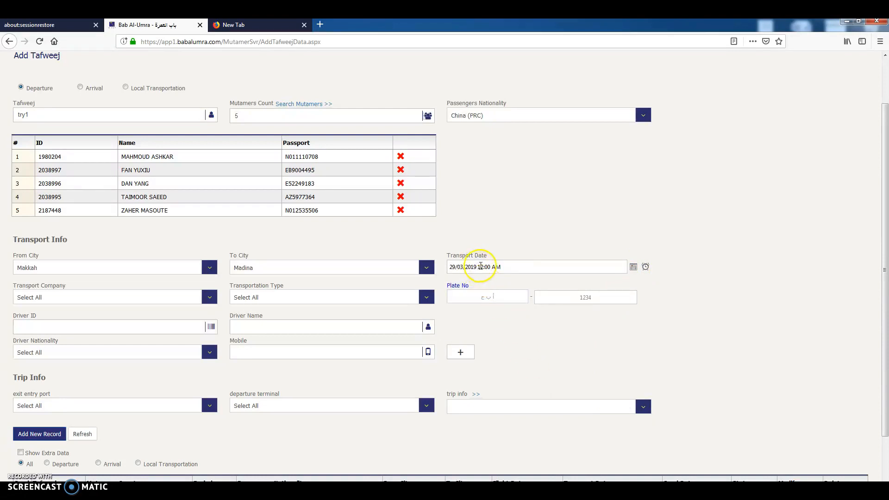
pyautogui.click(481, 267)
pyautogui.click(483, 268)
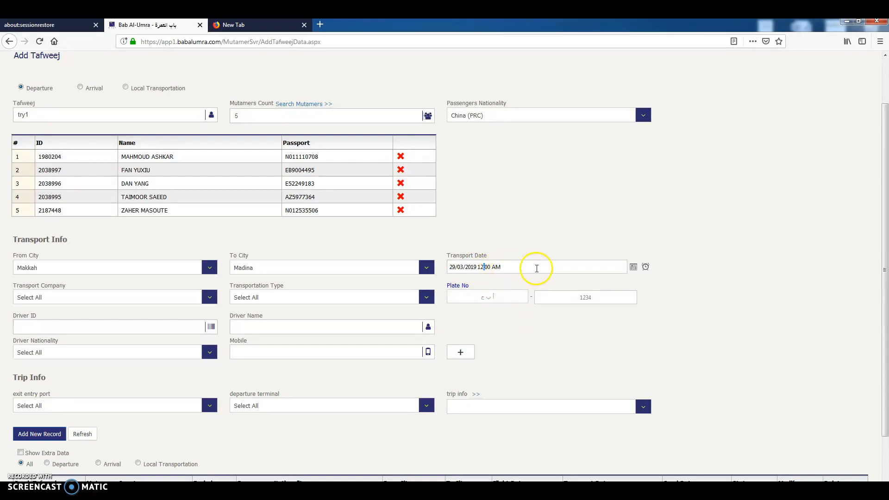
pyautogui.click(646, 268)
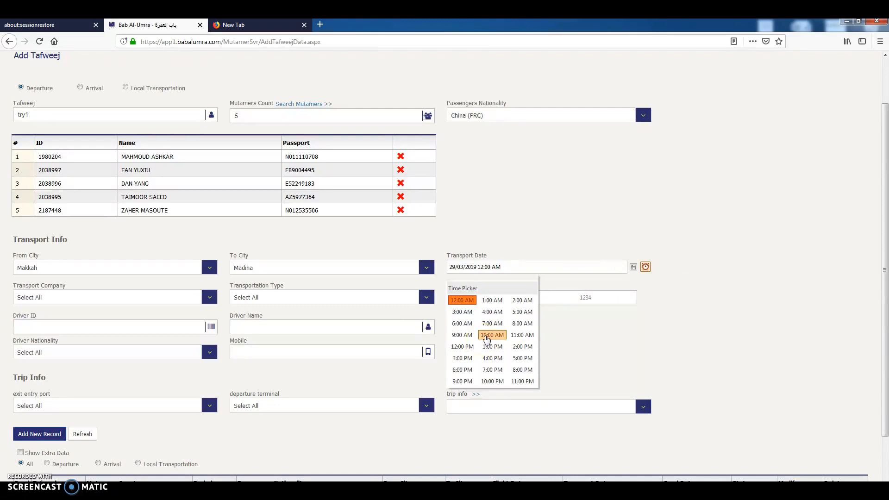
pyautogui.click(499, 332)
pyautogui.click(492, 325)
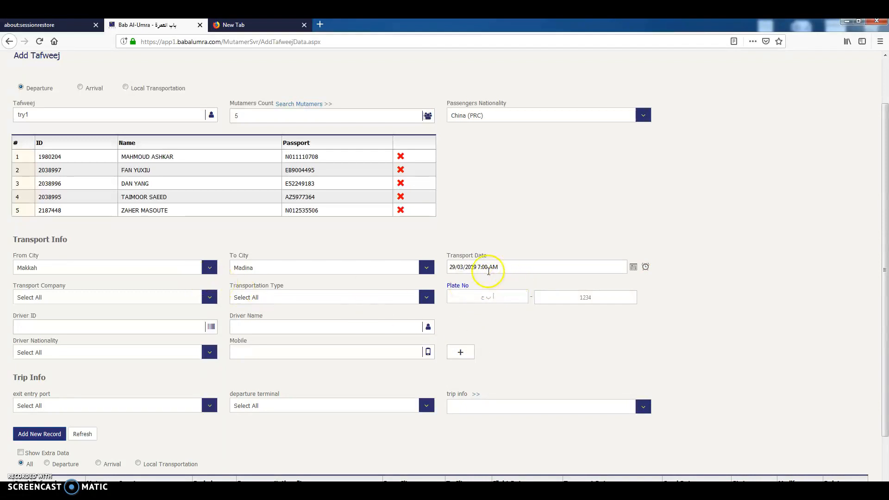
pyautogui.tripleClick(448, 255)
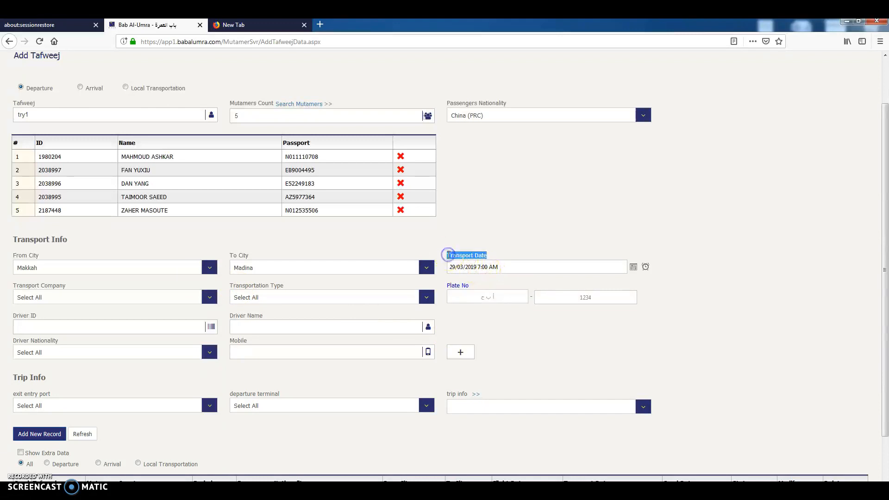
pyautogui.tripleClick(453, 269)
pyautogui.doubleClick(454, 268)
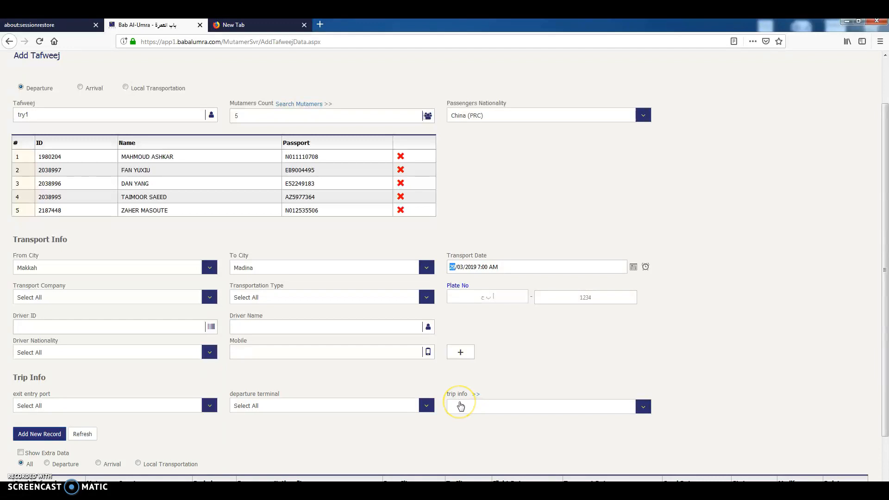
pyautogui.click(480, 270)
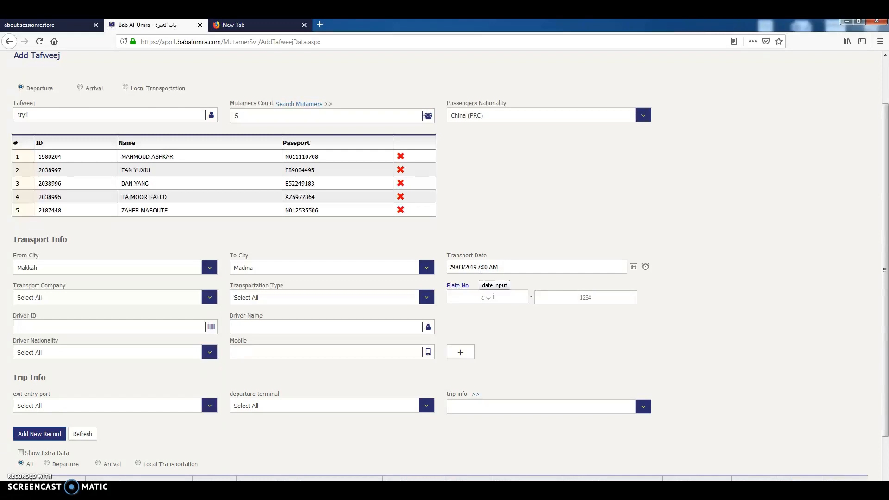
# Choose 11583 - HAFL as the transport company and Bus as the transportation type.
pyautogui.click(40, 296)
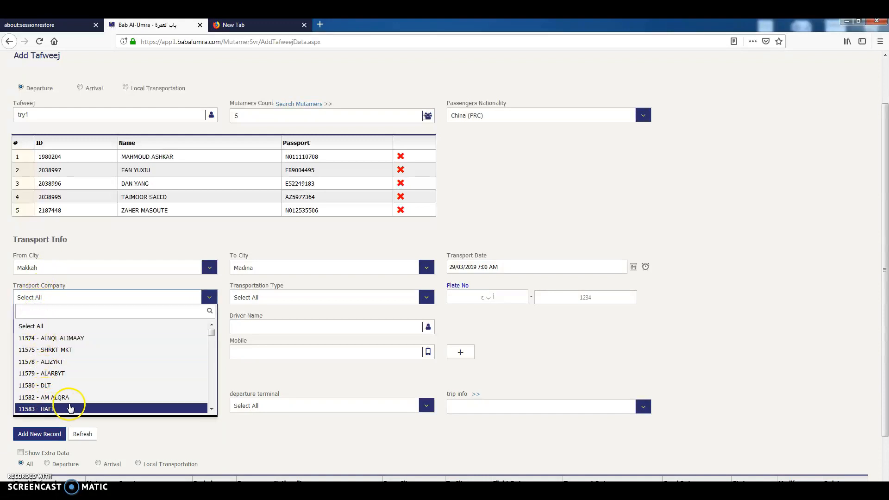
pyautogui.click(70, 408)
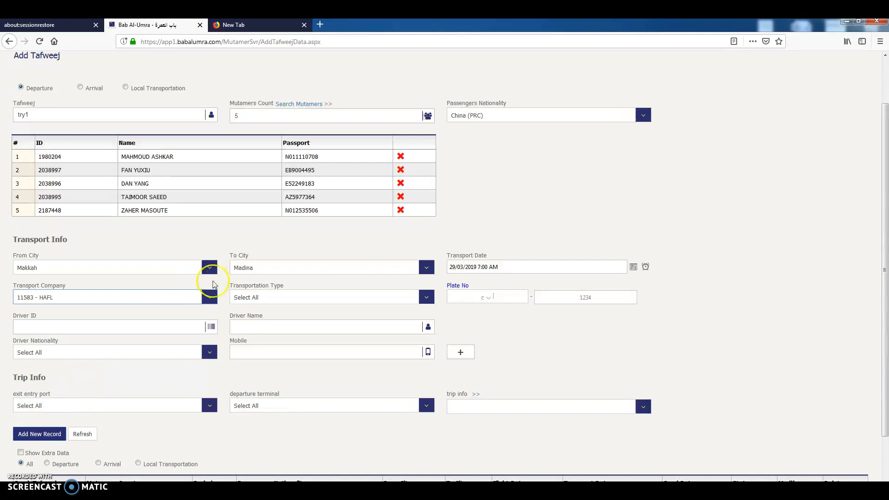
pyautogui.click(269, 300)
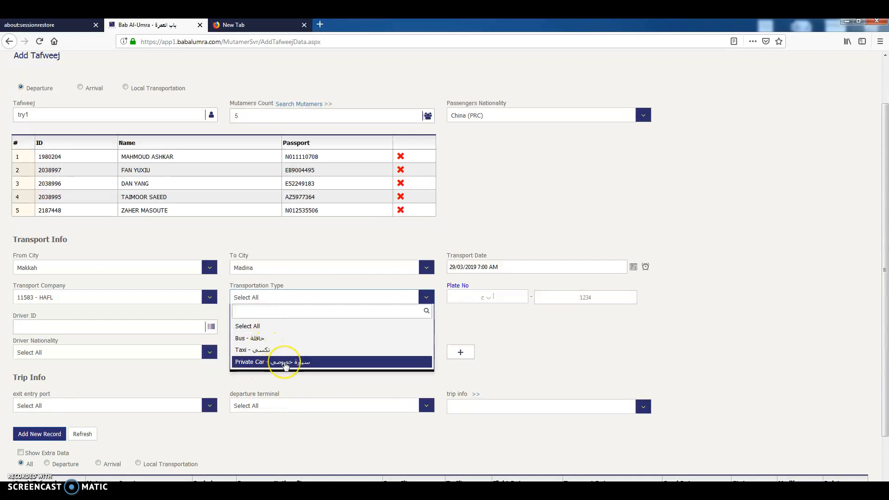
pyautogui.click(285, 339)
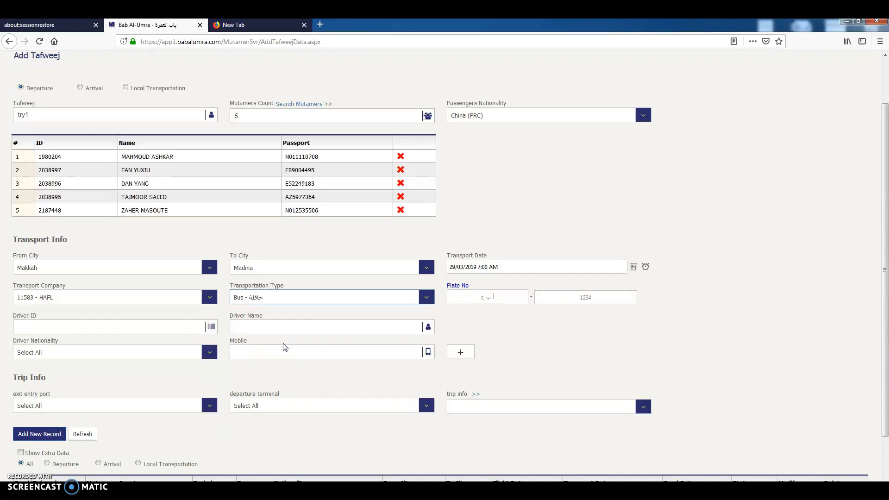
pyautogui.click(484, 295)
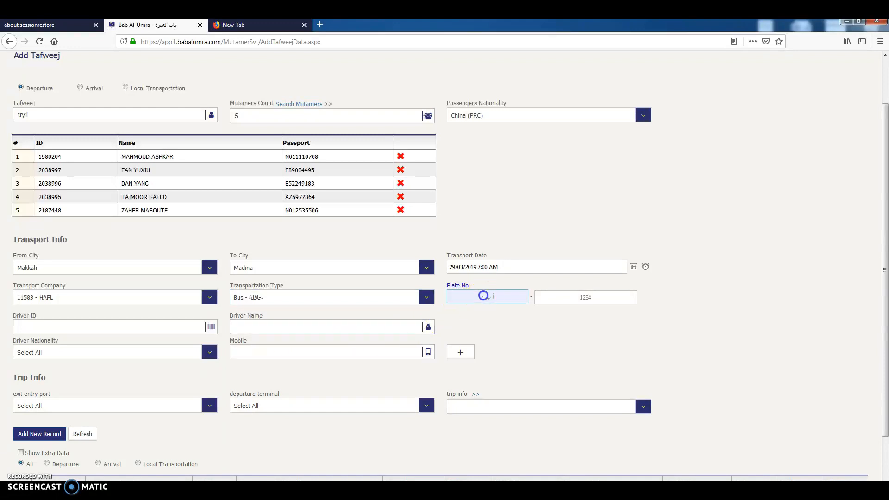
pyautogui.moveTo(455, 289)
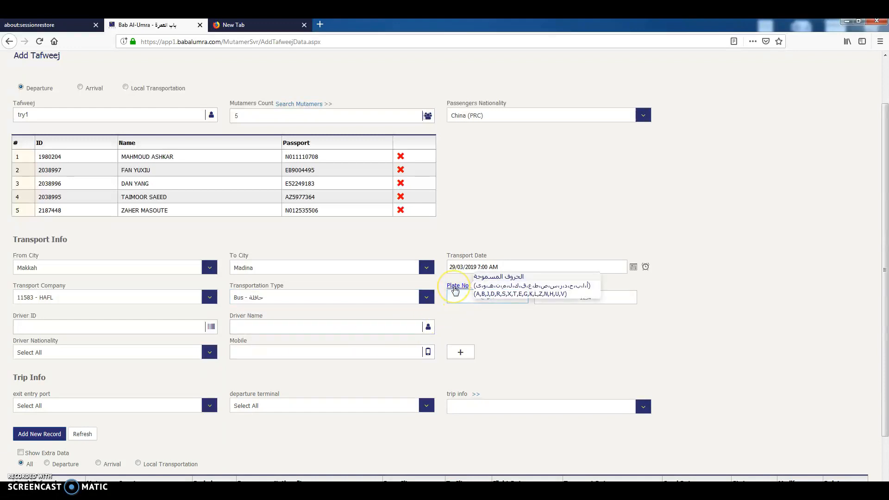
pyautogui.click(492, 297)
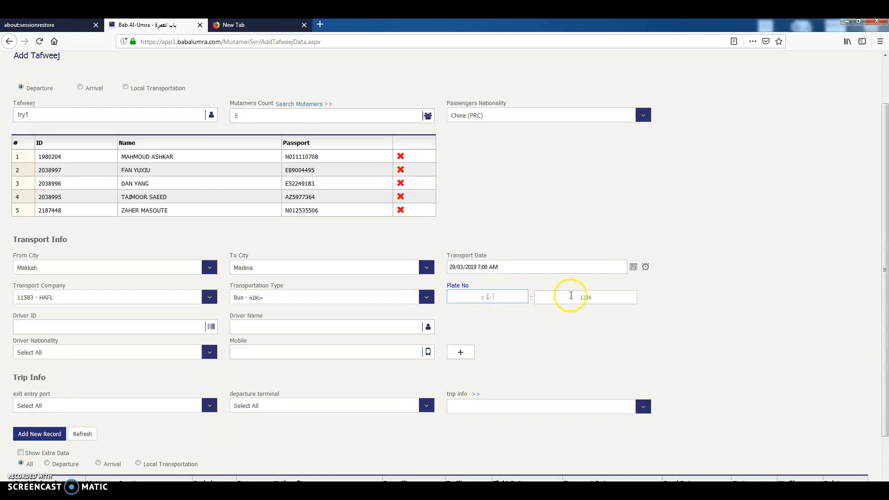
pyautogui.click(167, 329)
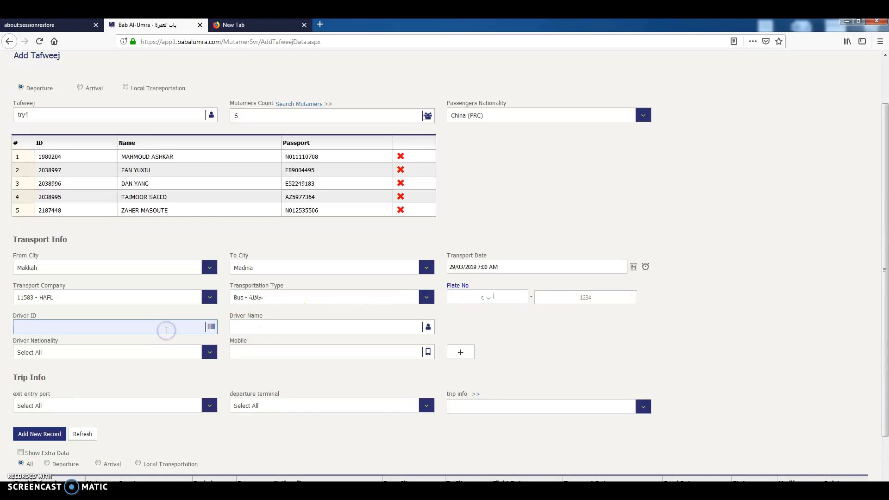
pyautogui.click(257, 329)
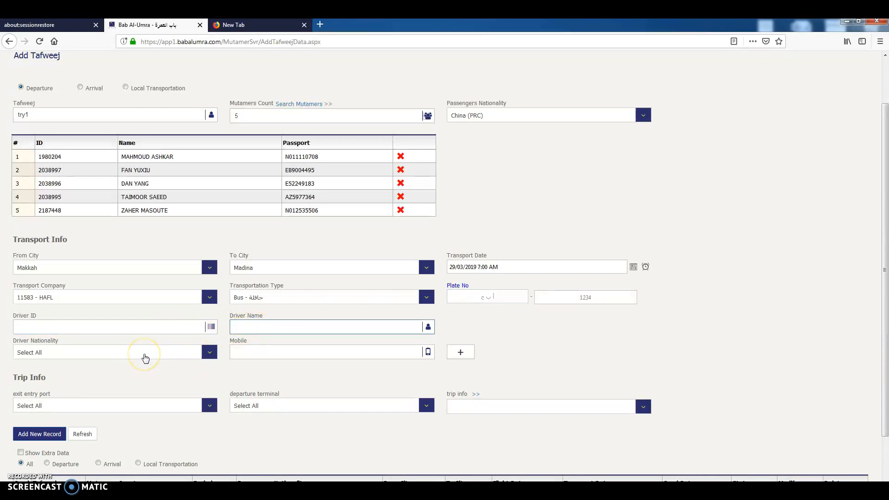
pyautogui.click(145, 358)
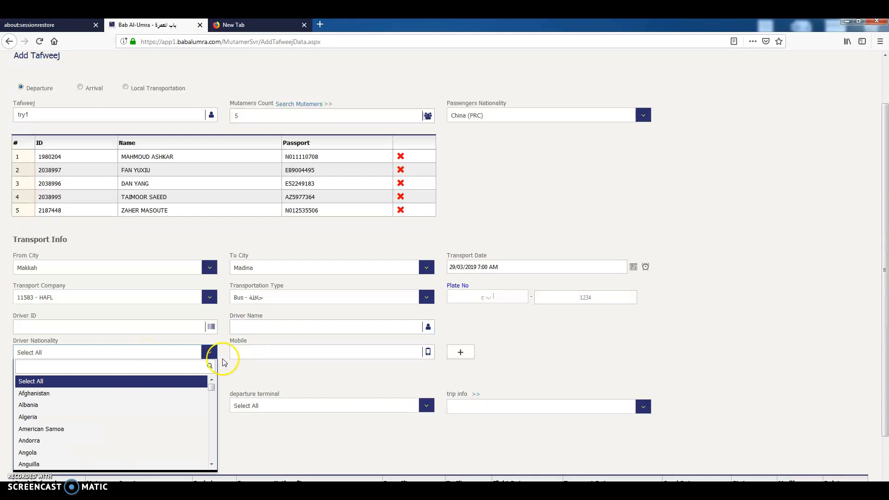
pyautogui.click(239, 353)
# Enter the driver's ID number and the driver's name in the transport info.
pyautogui.click(95, 323)
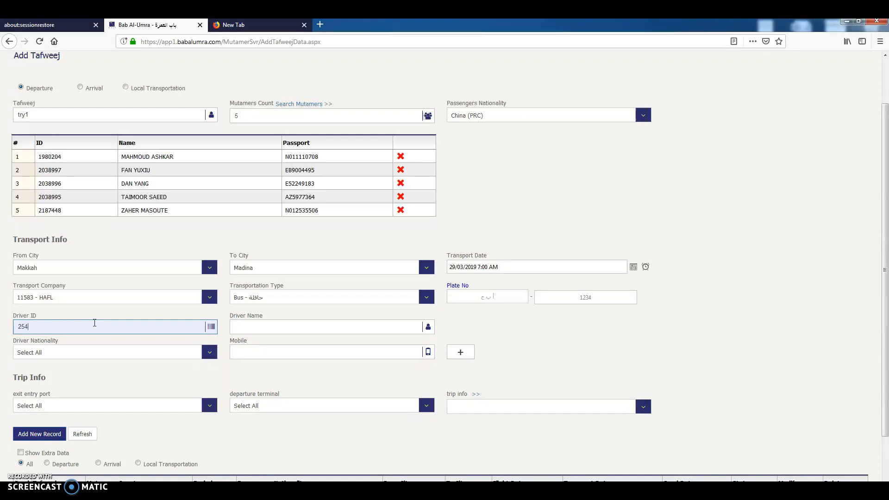
pyautogui.click(114, 327)
pyautogui.click(234, 327)
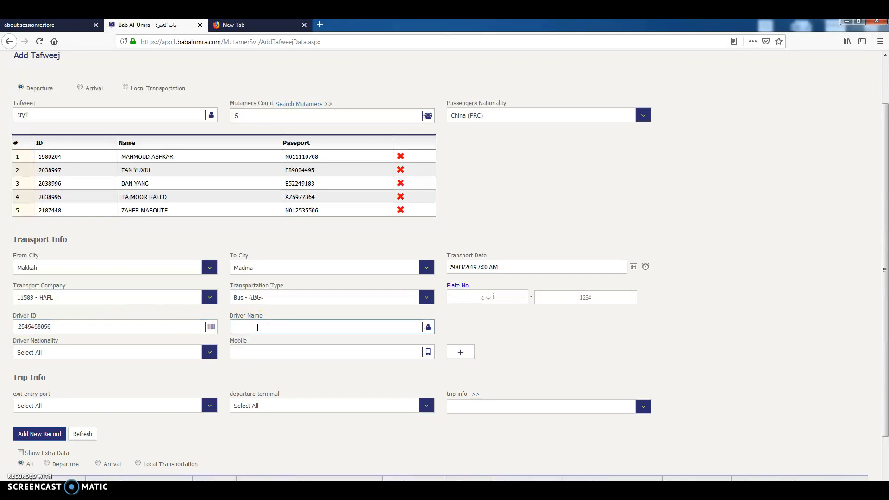
pyautogui.click(258, 328)
pyautogui.write('xsfxcvwcd dfdsfdf')
pyautogui.click(483, 293)
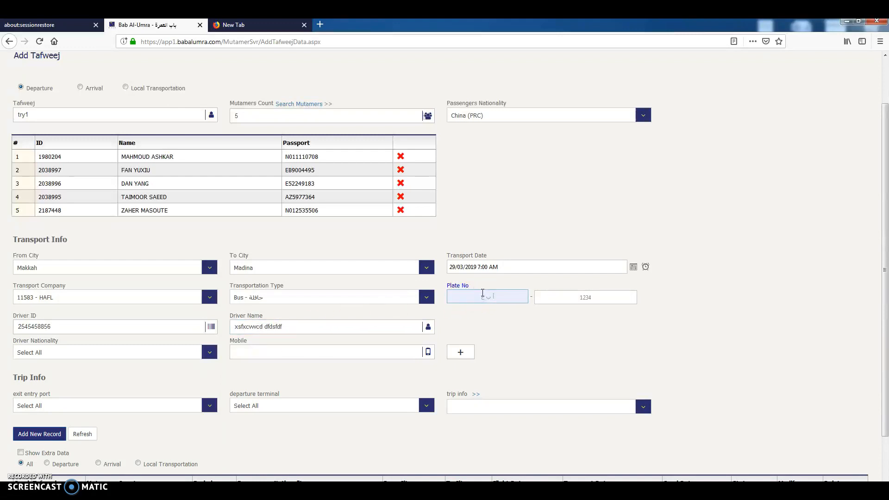
pyautogui.write('asd')
pyautogui.hotkey('ctrl', 'a')
pyautogui.write('a')
pyautogui.click(591, 297)
pyautogui.write('2145')
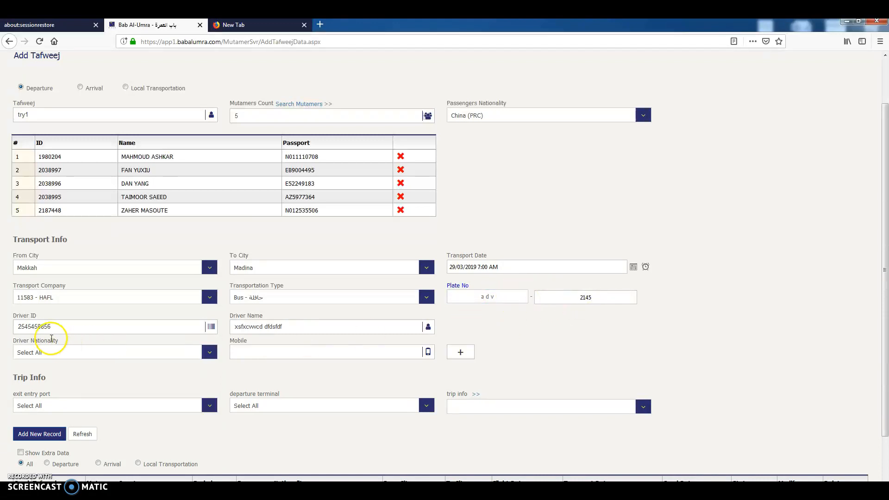
# Set the driver's nationality to Andorra and enter the driver's mobile number.
pyautogui.click(87, 354)
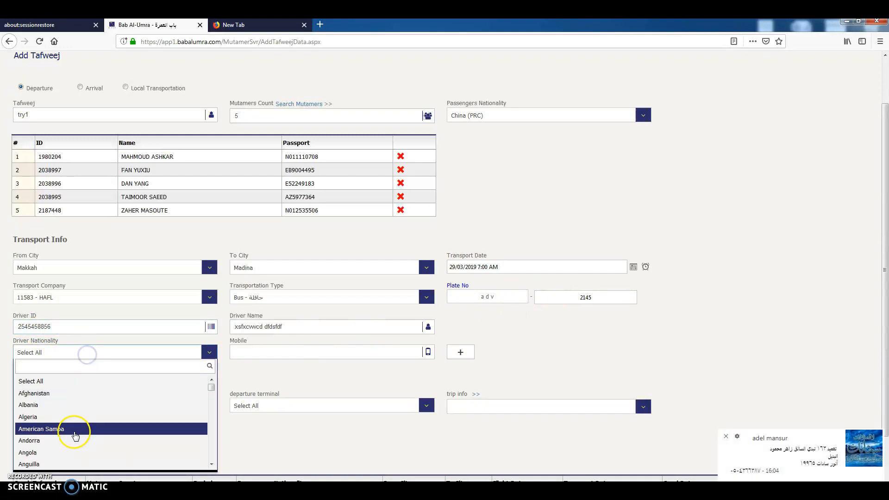
pyautogui.click(75, 440)
pyautogui.click(237, 352)
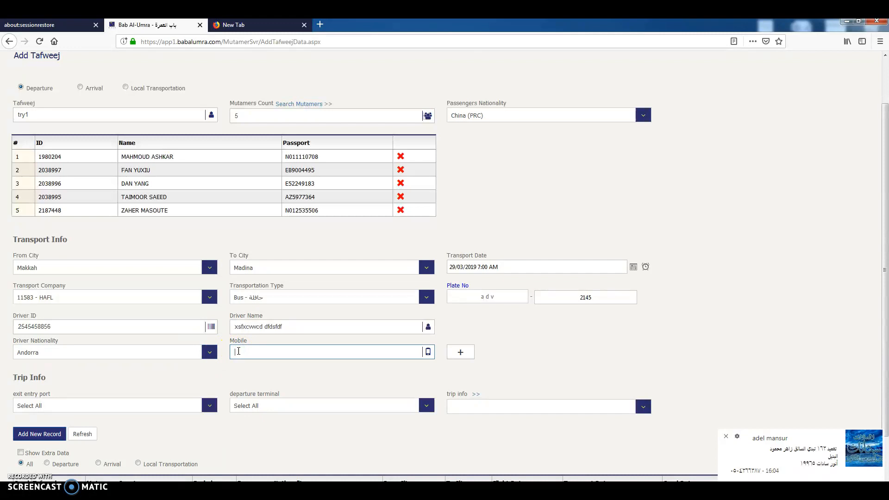
pyautogui.click(459, 353)
pyautogui.click(48, 328)
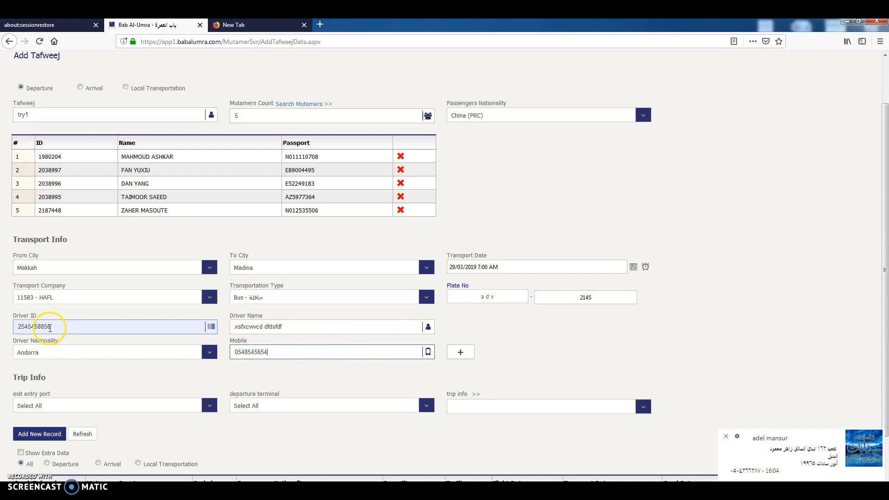
# Set the exit entry port in the trip info to King Abdul Aziz International Airport.
pyautogui.click(333, 356)
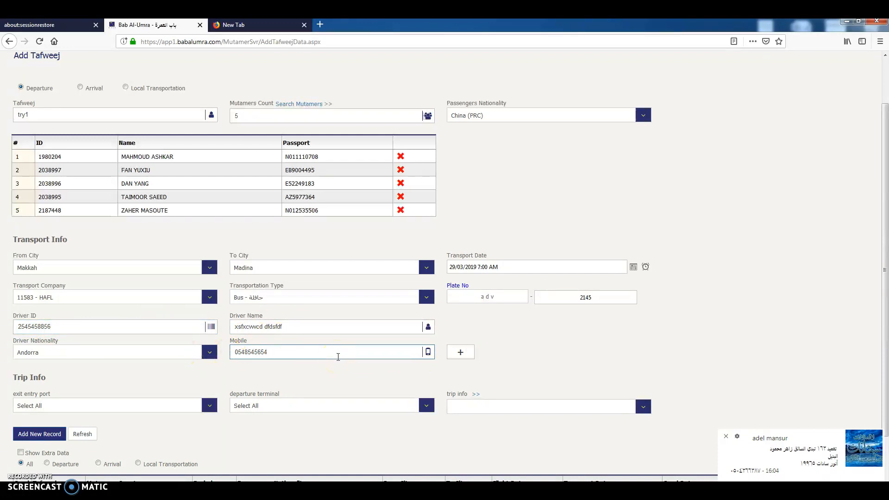
pyautogui.scroll(-3, 338, 356)
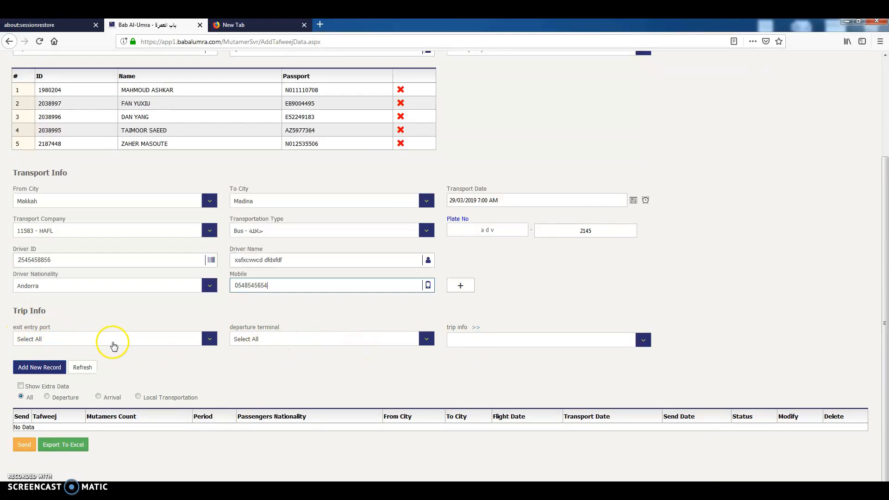
pyautogui.click(119, 342)
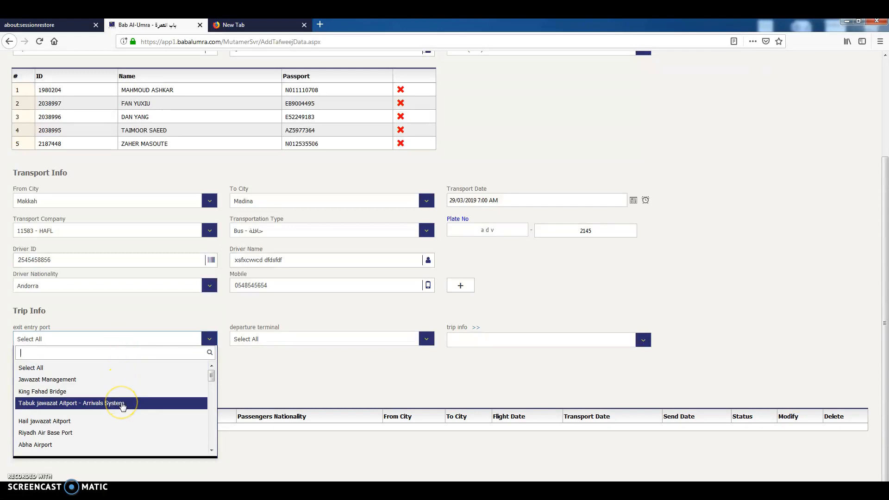
pyautogui.scroll(-2, 124, 442)
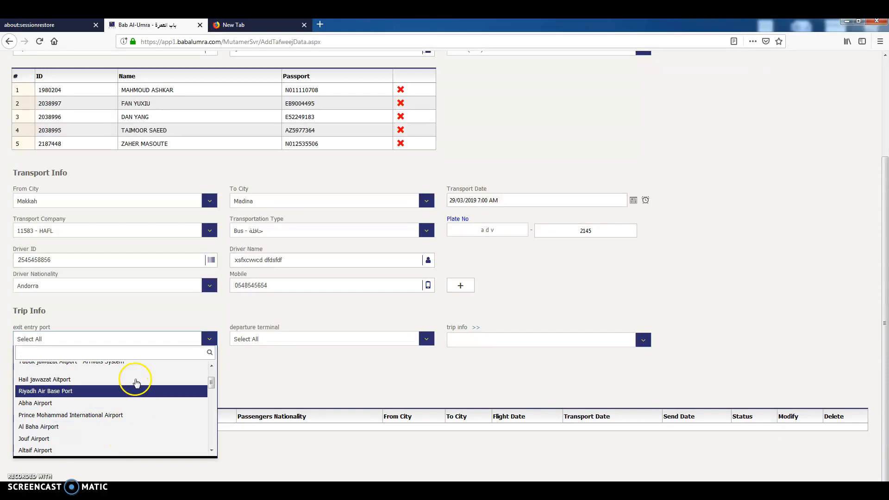
pyautogui.scroll(2, 139, 333)
pyautogui.scroll(2, 139, 333)
pyautogui.scroll(-3, 128, 407)
pyautogui.scroll(-4, 124, 412)
pyautogui.scroll(-2, 234, 415)
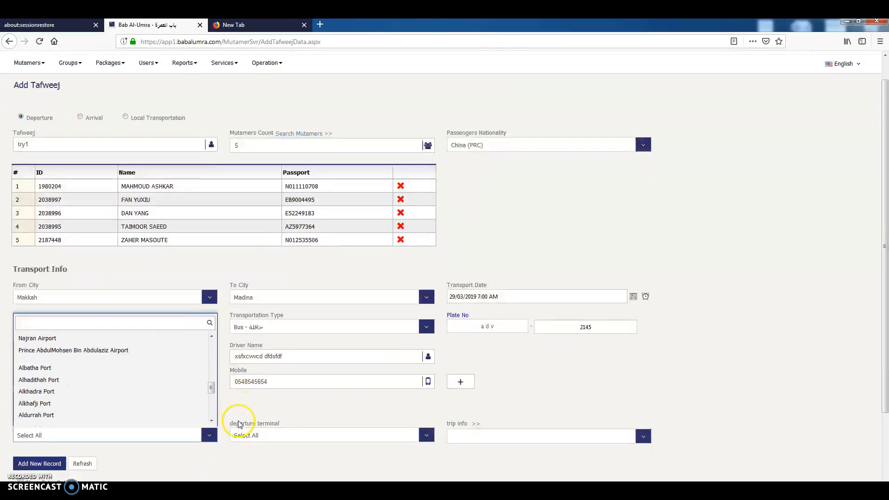
pyautogui.scroll(3, 101, 331)
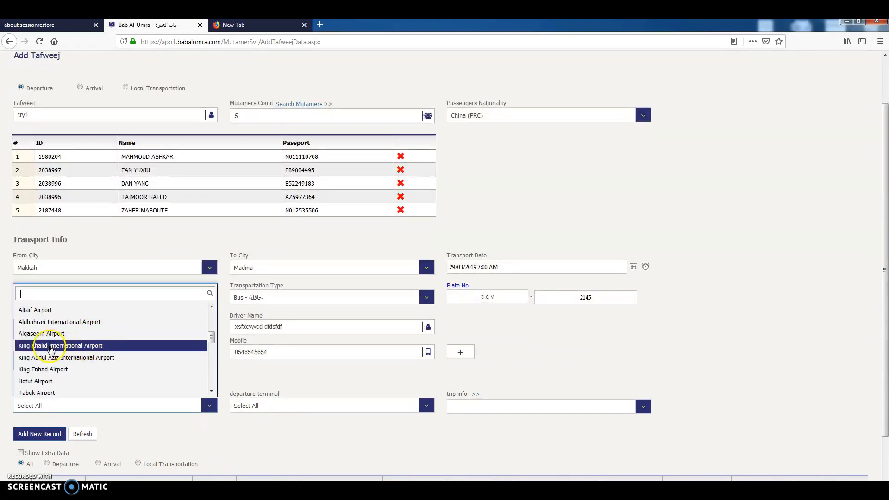
pyautogui.click(74, 357)
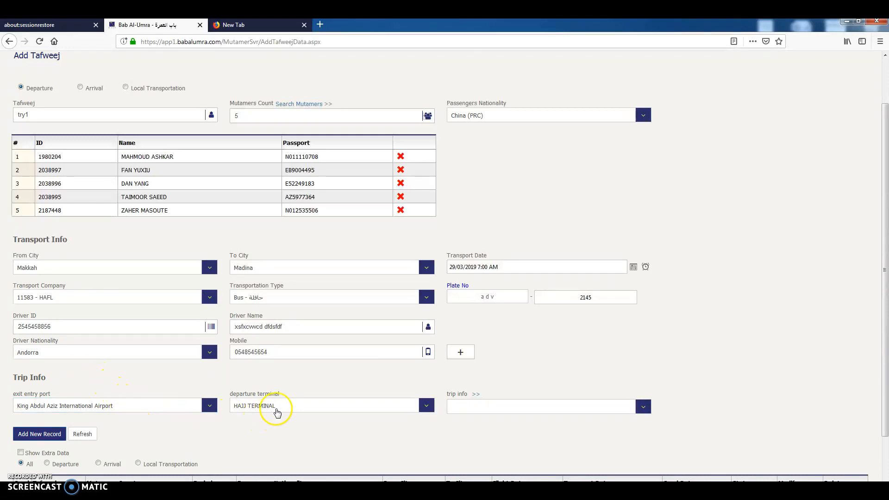
# Switch the departure terminal to SOUTH TERMINAL and then to NORTH TERMINAL.
pyautogui.click(277, 409)
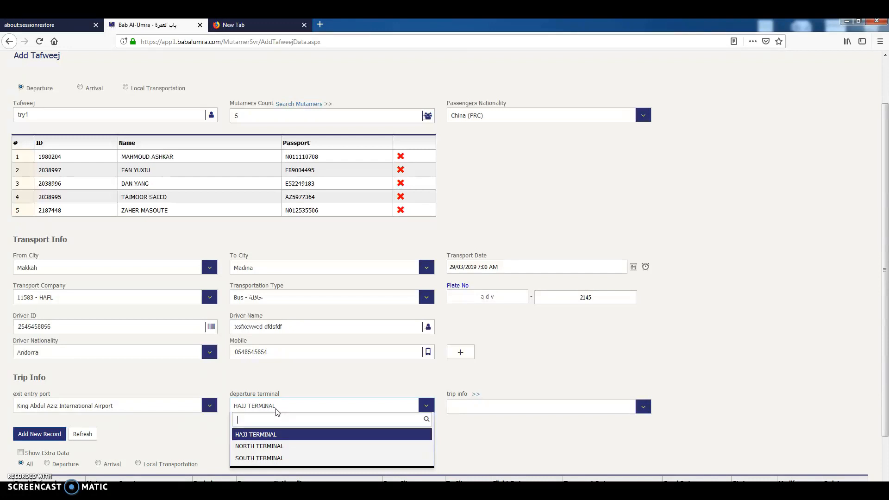
pyautogui.write('s')
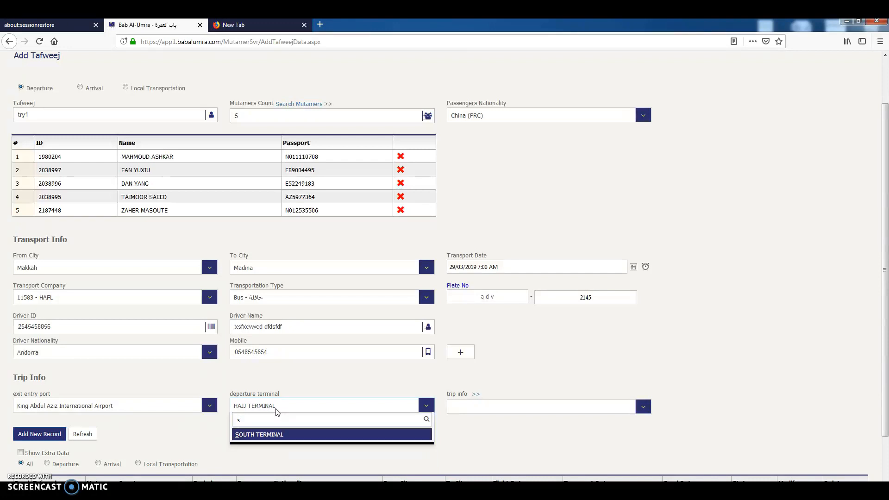
pyautogui.write('v')
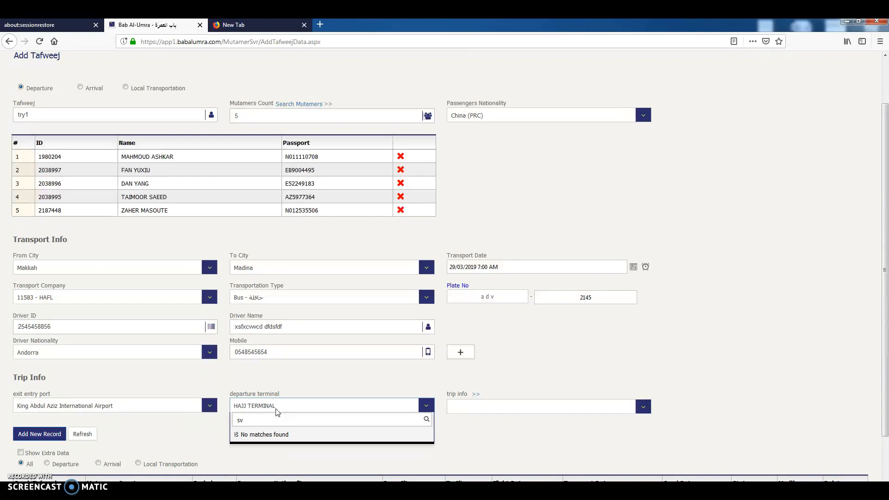
pyautogui.press('BackSpace')
pyautogui.press('BackSpace')
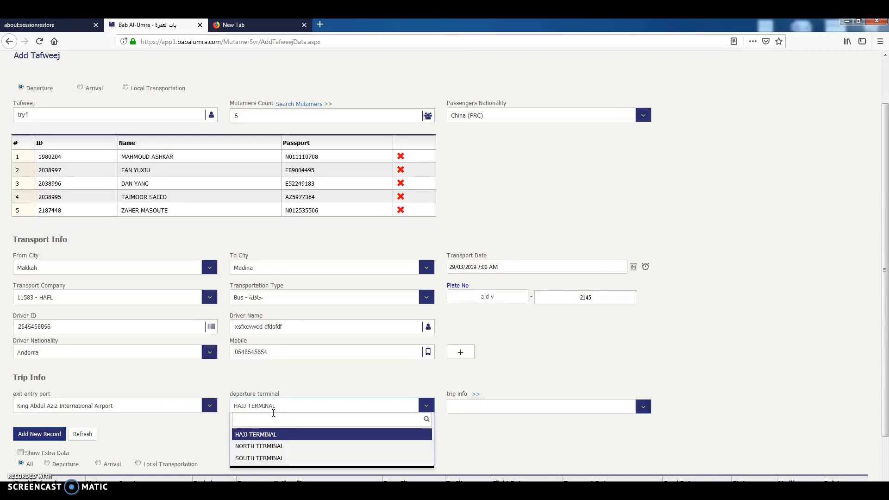
pyautogui.click(266, 459)
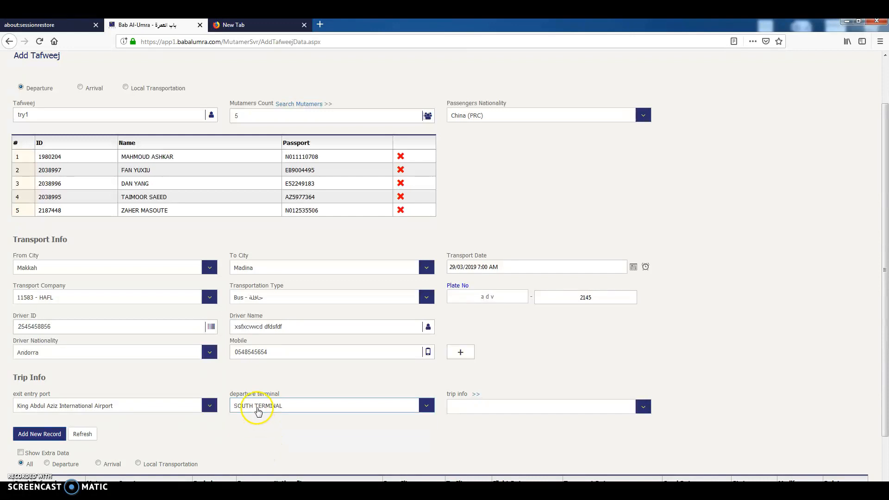
pyautogui.click(258, 412)
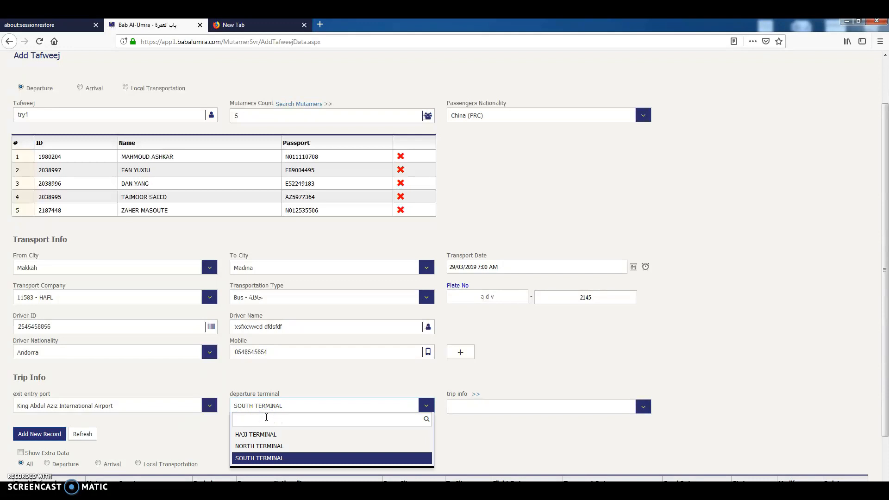
pyautogui.click(266, 449)
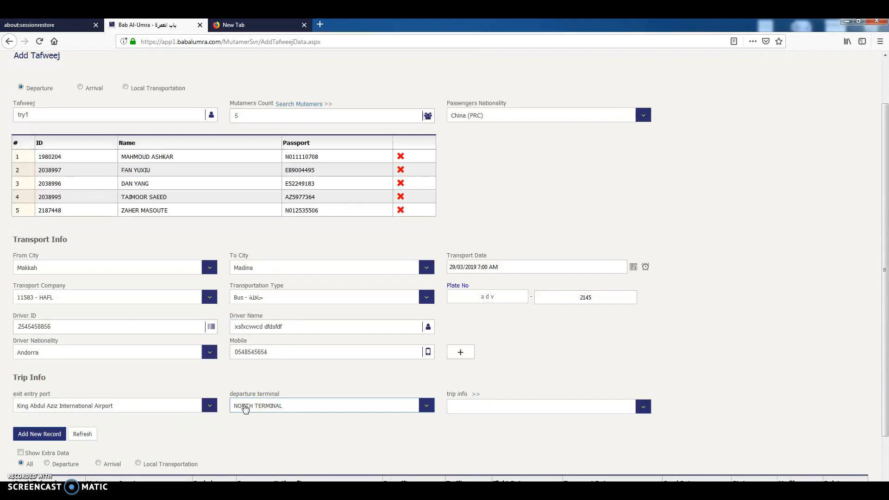
pyautogui.click(245, 409)
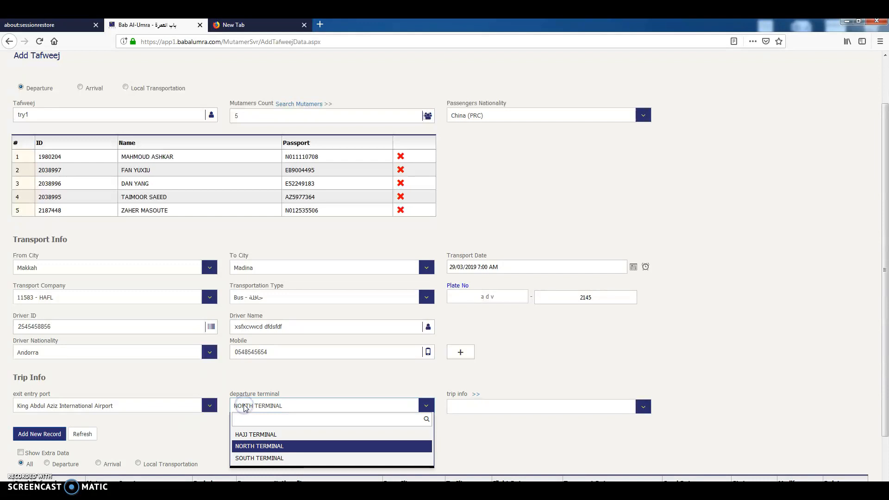
pyautogui.click(245, 446)
# Set the departure terminal to HAJJ TERMINAL.
pyautogui.click(239, 407)
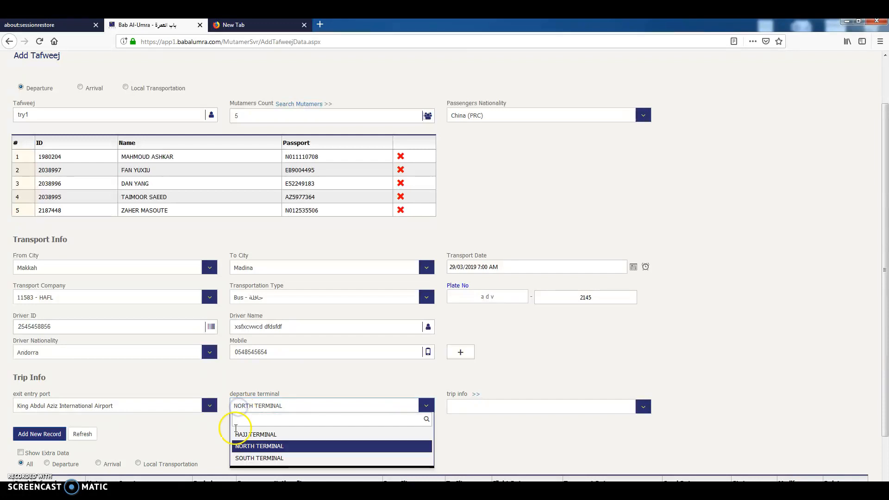
pyautogui.click(248, 420)
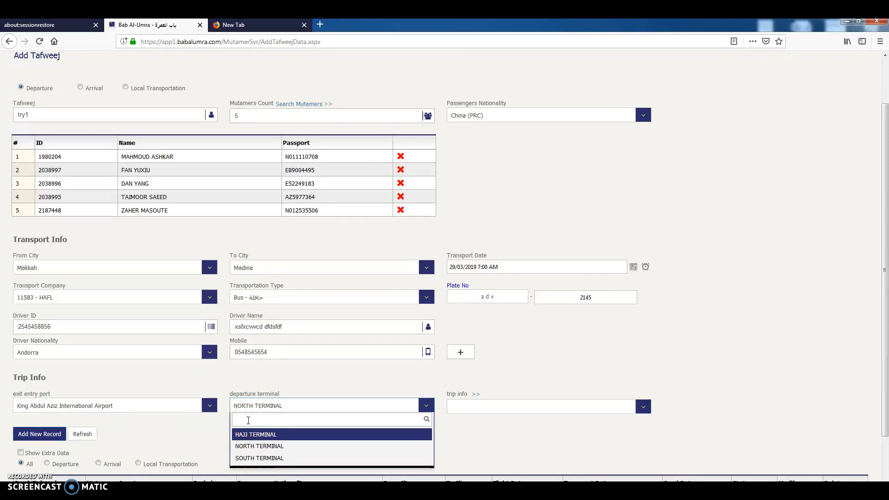
pyautogui.write('214')
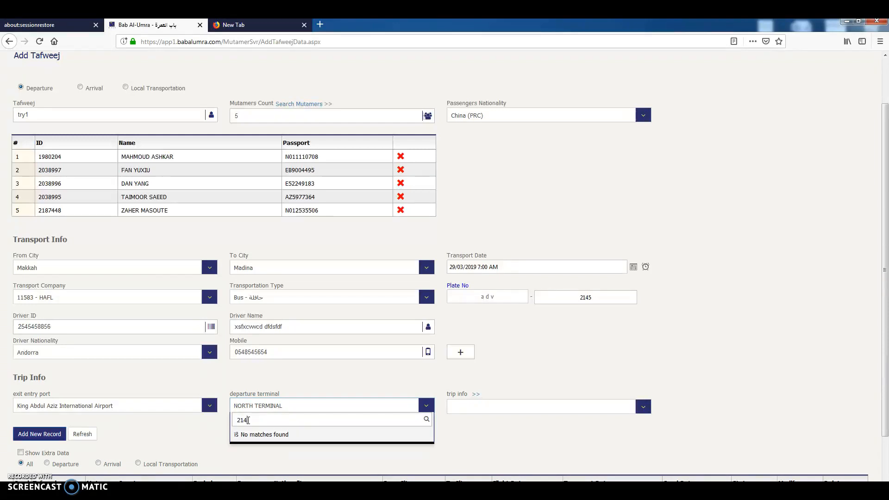
pyautogui.write('5')
pyautogui.moveTo(250, 420); pyautogui.dragTo(232, 419)
pyautogui.write('ae1234')
pyautogui.click(242, 421)
pyautogui.moveTo(260, 421); pyautogui.dragTo(246, 420)
pyautogui.click(255, 425)
pyautogui.press('BackSpace')
pyautogui.press('BackSpace')
pyautogui.press('BackSpace')
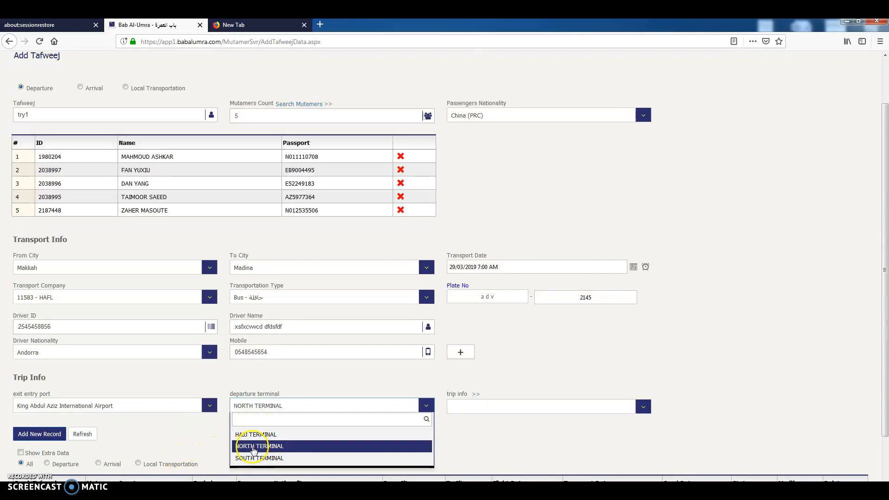
pyautogui.click(254, 436)
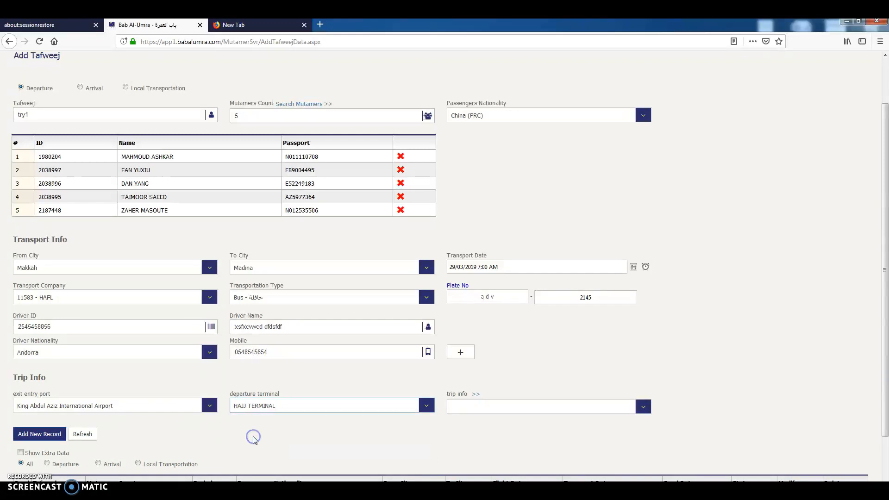
# Look up flight number 701 dated 29/03/2019 for the trip info and choose the 01:00 DINAR LINEAS AEREAS S.A. flight.
pyautogui.click(474, 408)
pyautogui.click(472, 407)
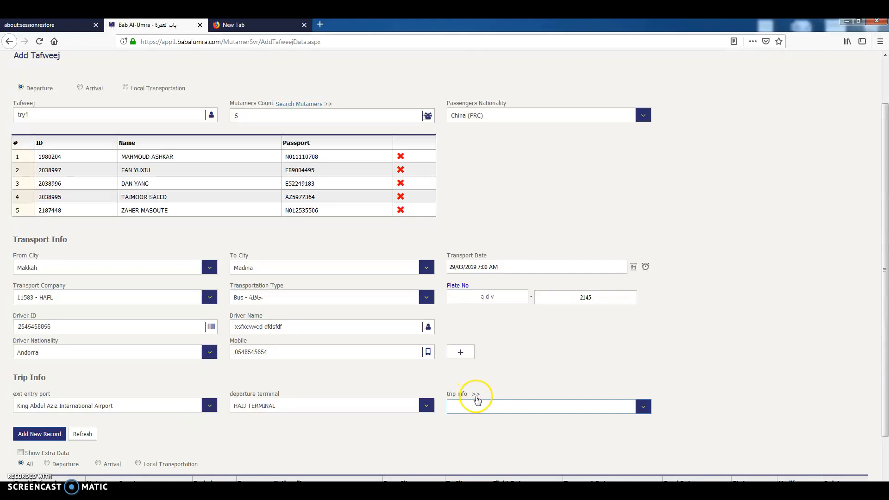
pyautogui.click(476, 395)
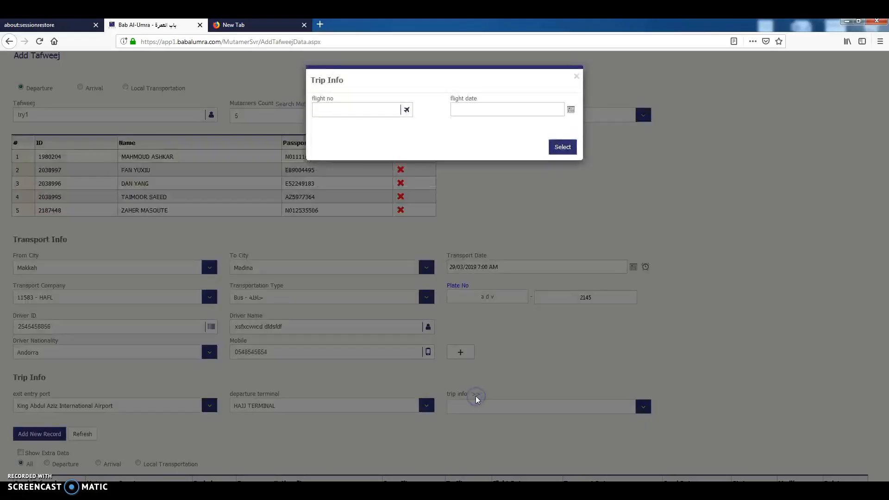
pyautogui.click(372, 115)
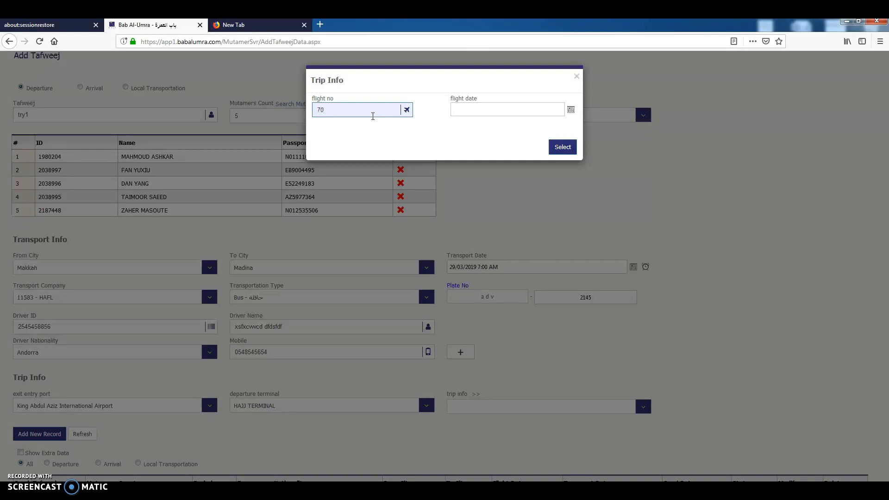
pyautogui.click(571, 110)
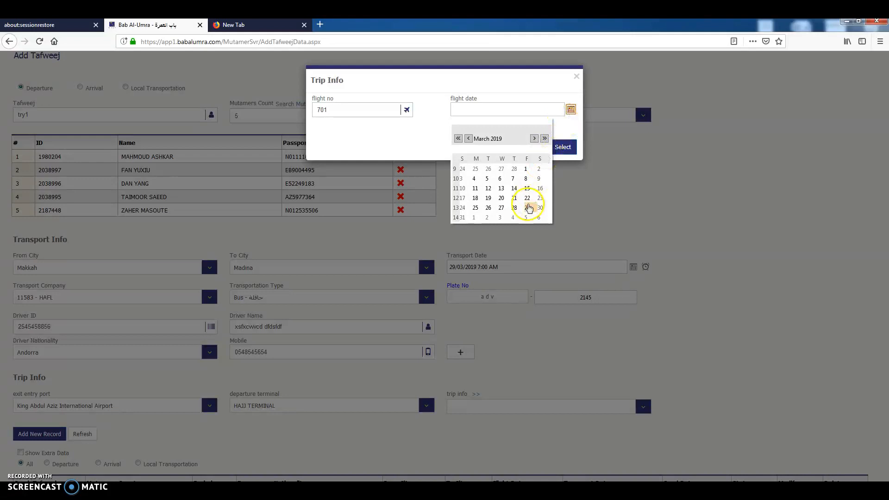
pyautogui.click(527, 207)
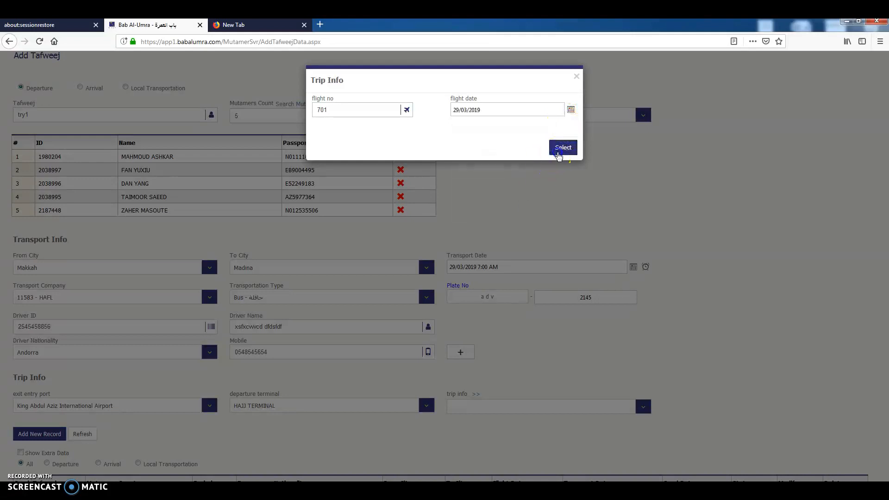
pyautogui.click(562, 146)
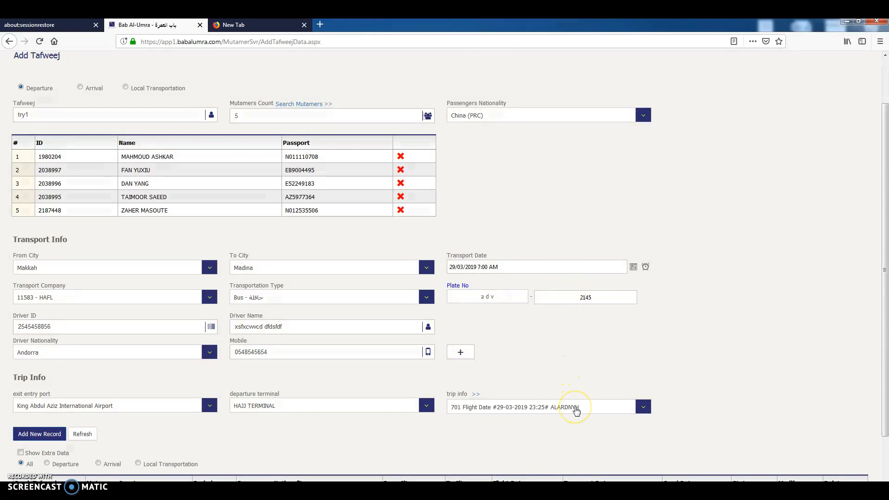
pyautogui.click(577, 411)
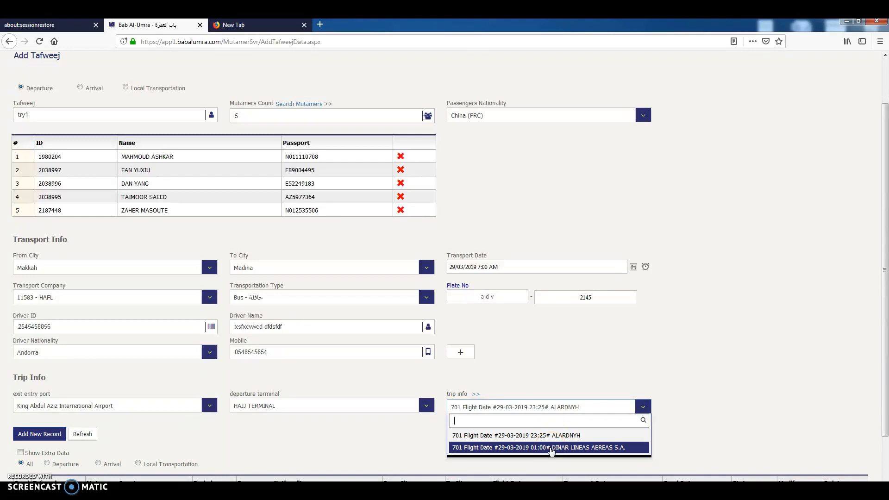
pyautogui.click(551, 448)
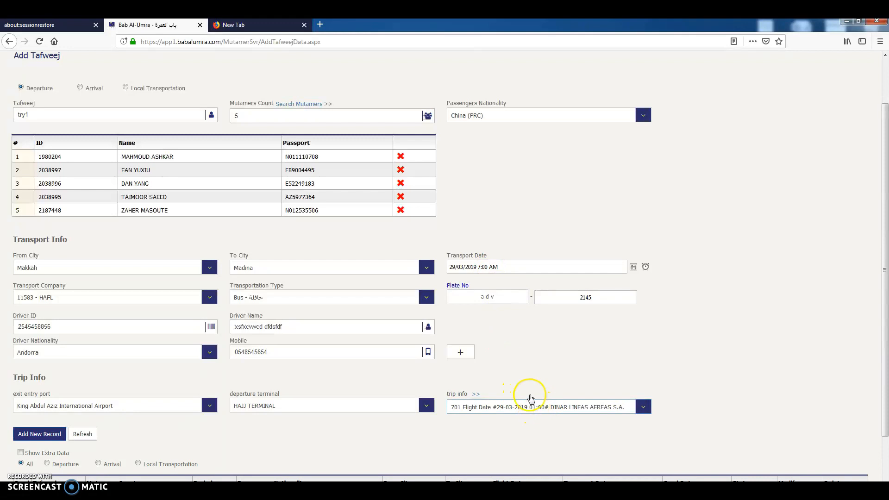
# Set the transport time to 11:00 PM and save the tafweej as a new record.
pyautogui.click(646, 268)
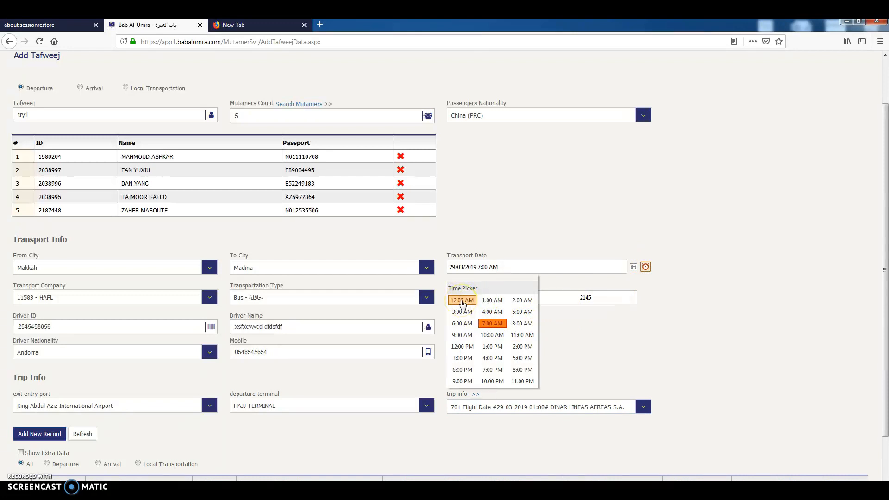
pyautogui.click(521, 381)
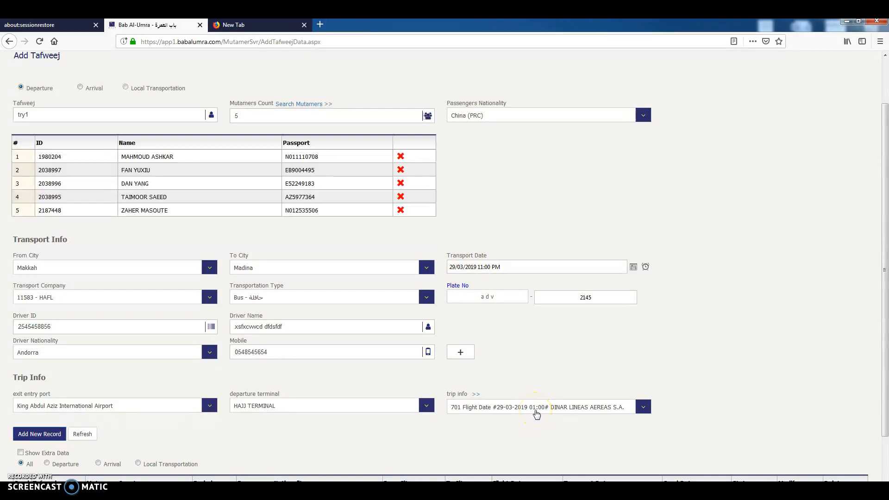
pyautogui.scroll(-3, 537, 414)
pyautogui.scroll(2, 213, 301)
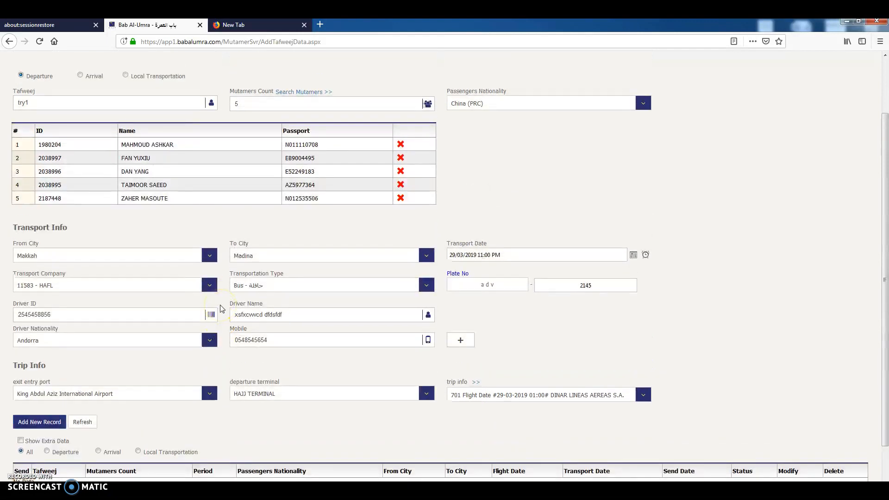
pyautogui.scroll(-2, 180, 360)
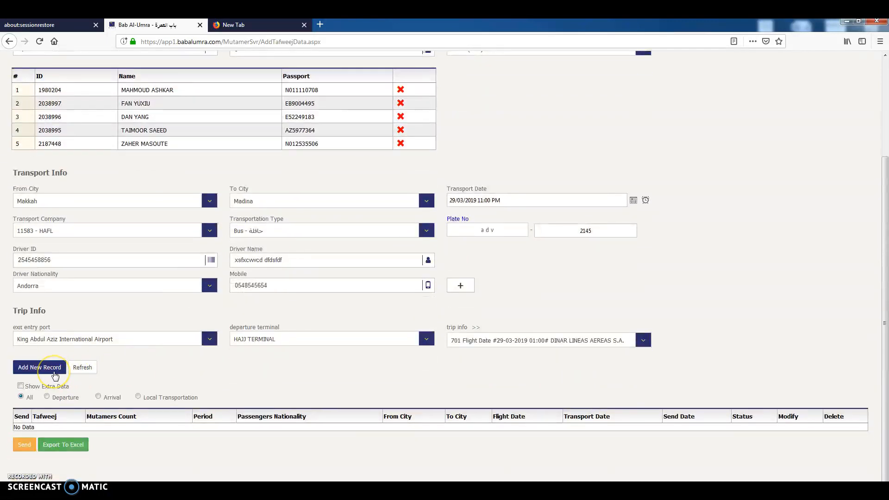
pyautogui.click(55, 372)
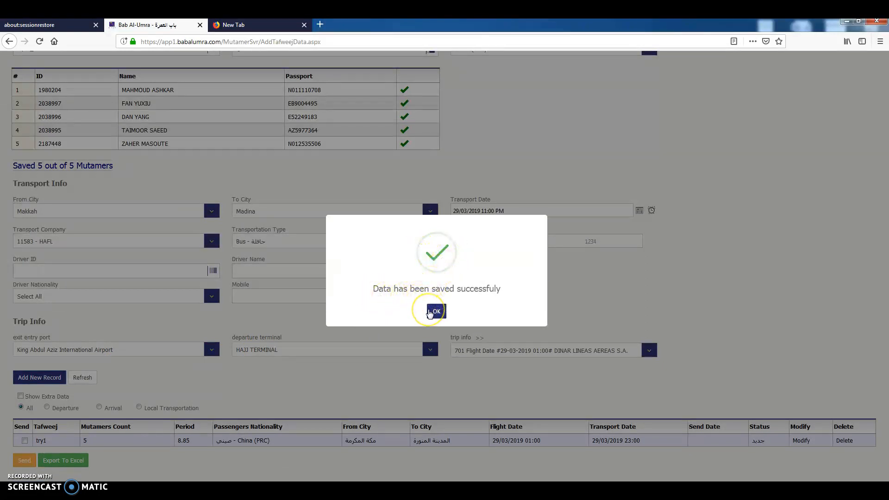
pyautogui.click(431, 313)
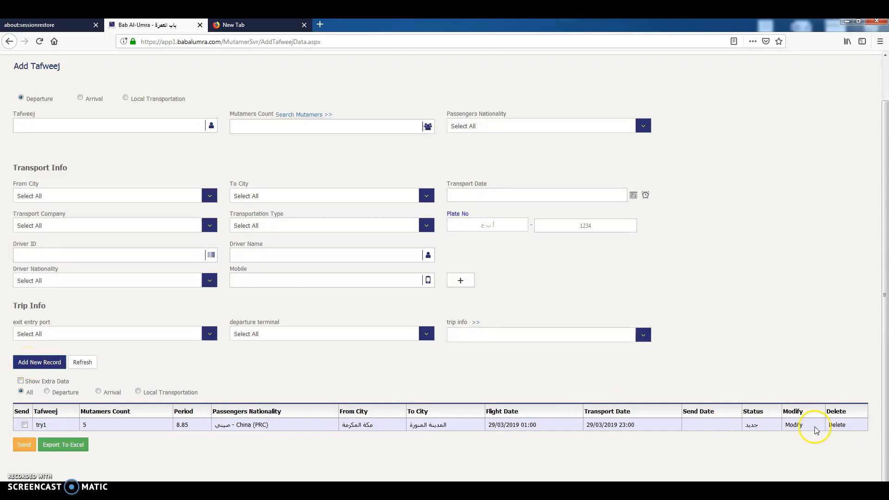
# Send the try1 tafweej record and accept continuing despite the short remaining time for the trip.
pyautogui.click(24, 425)
pyautogui.click(24, 445)
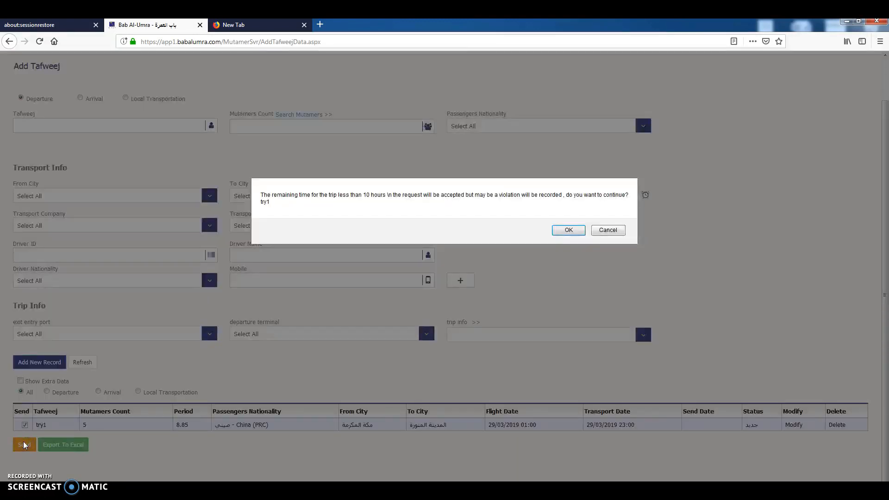
pyautogui.click(570, 231)
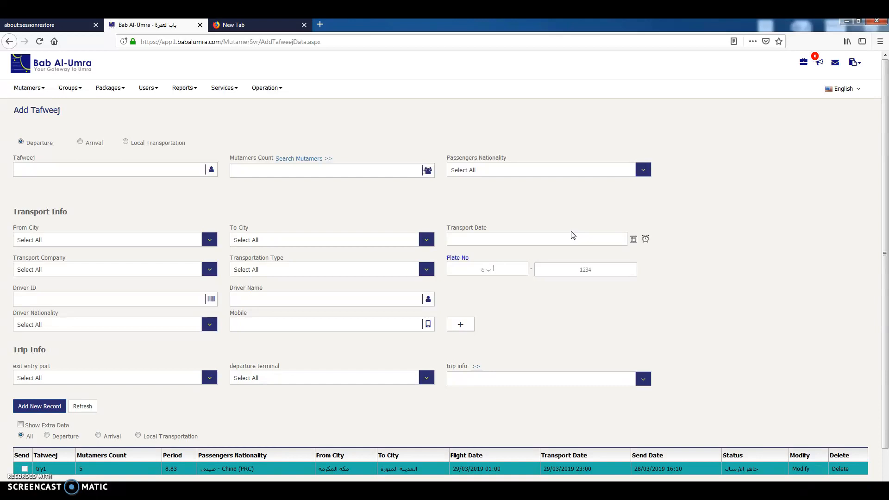
pyautogui.scroll(-2, 514, 343)
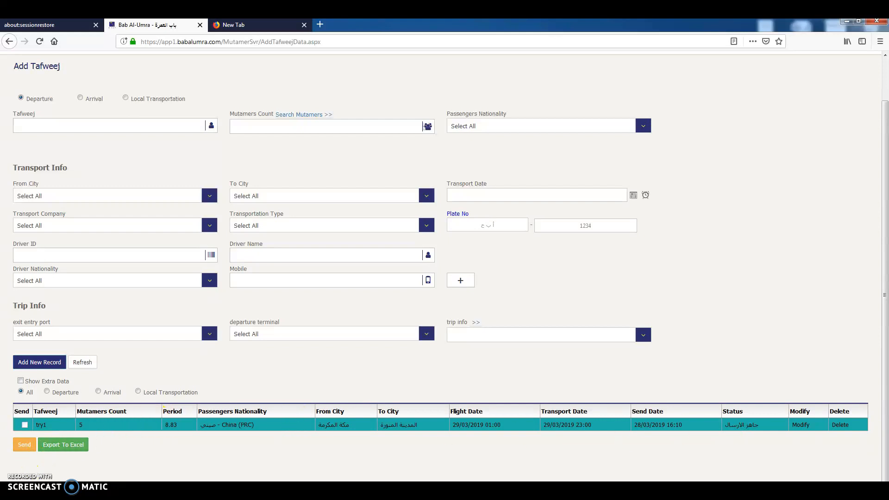
# Reload the page, reopen Add Tafweej Data and check whether the sent tafweej is still in the records table.
pyautogui.click(39, 41)
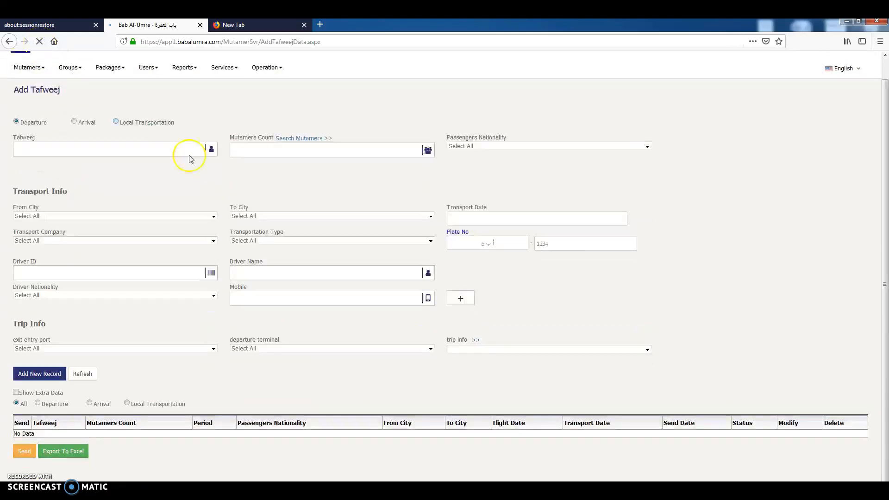
pyautogui.scroll(1, 194, 161)
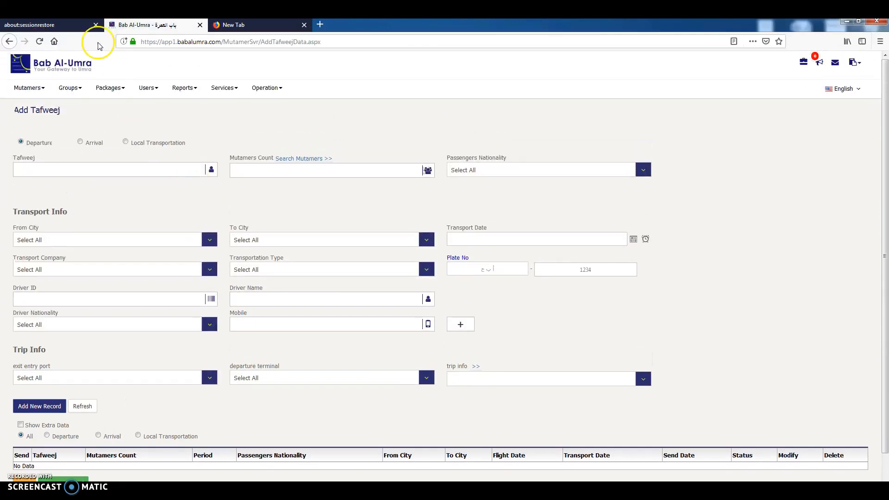
pyautogui.click(28, 88)
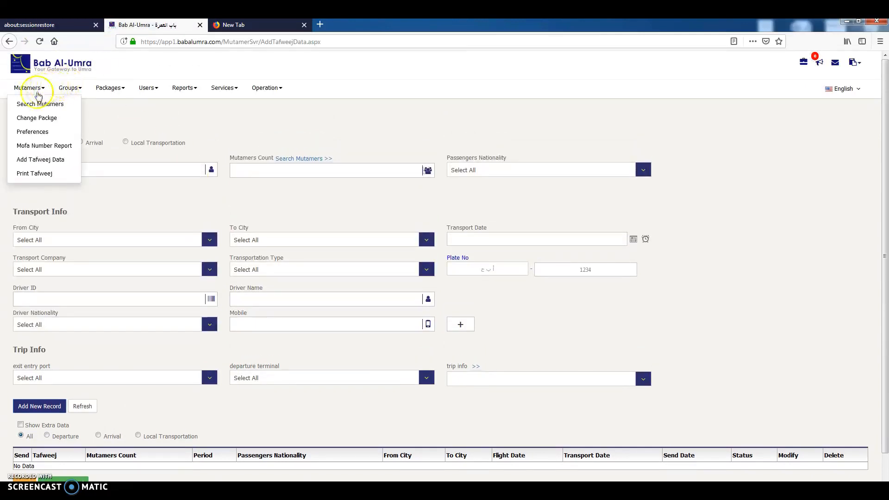
pyautogui.click(34, 160)
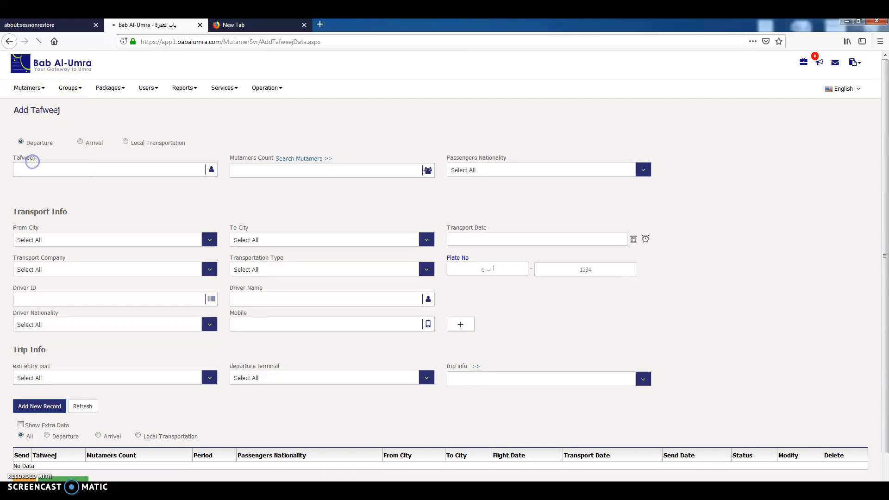
pyautogui.scroll(-1, 112, 315)
pyautogui.moveTo(17, 427); pyautogui.dragTo(139, 445)
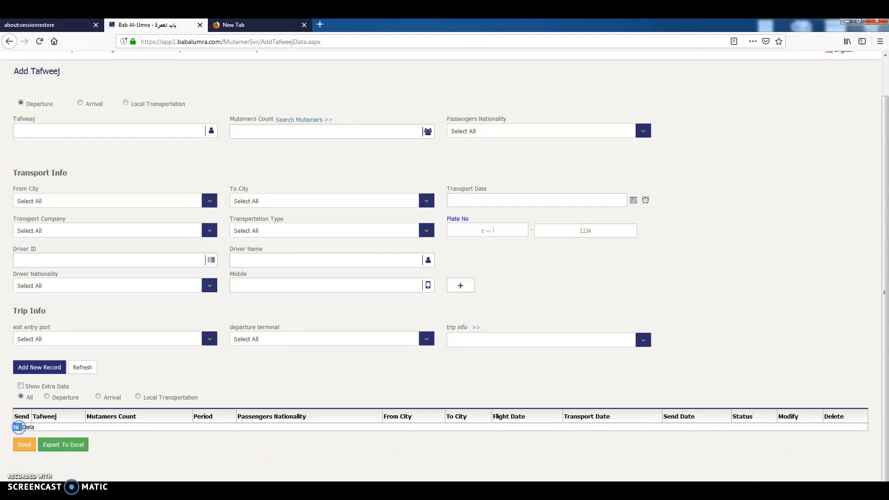
pyautogui.click(18, 427)
pyautogui.moveTo(17, 427); pyautogui.dragTo(742, 428)
pyautogui.click(753, 428)
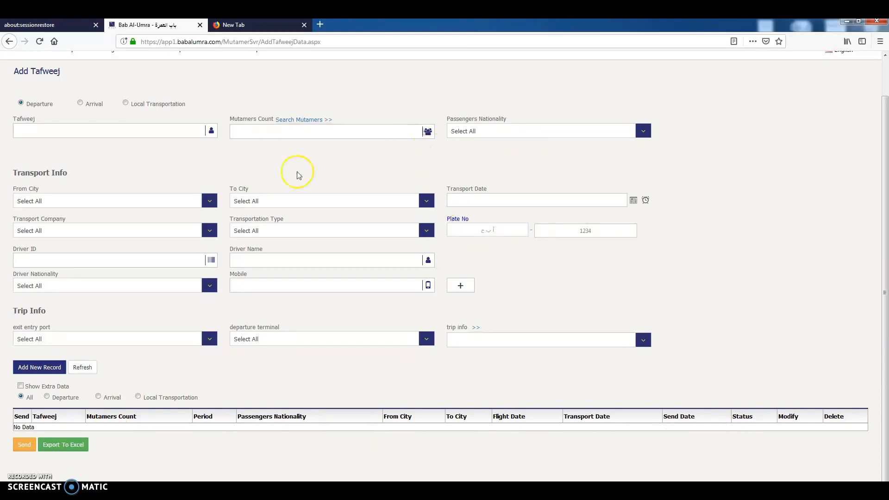